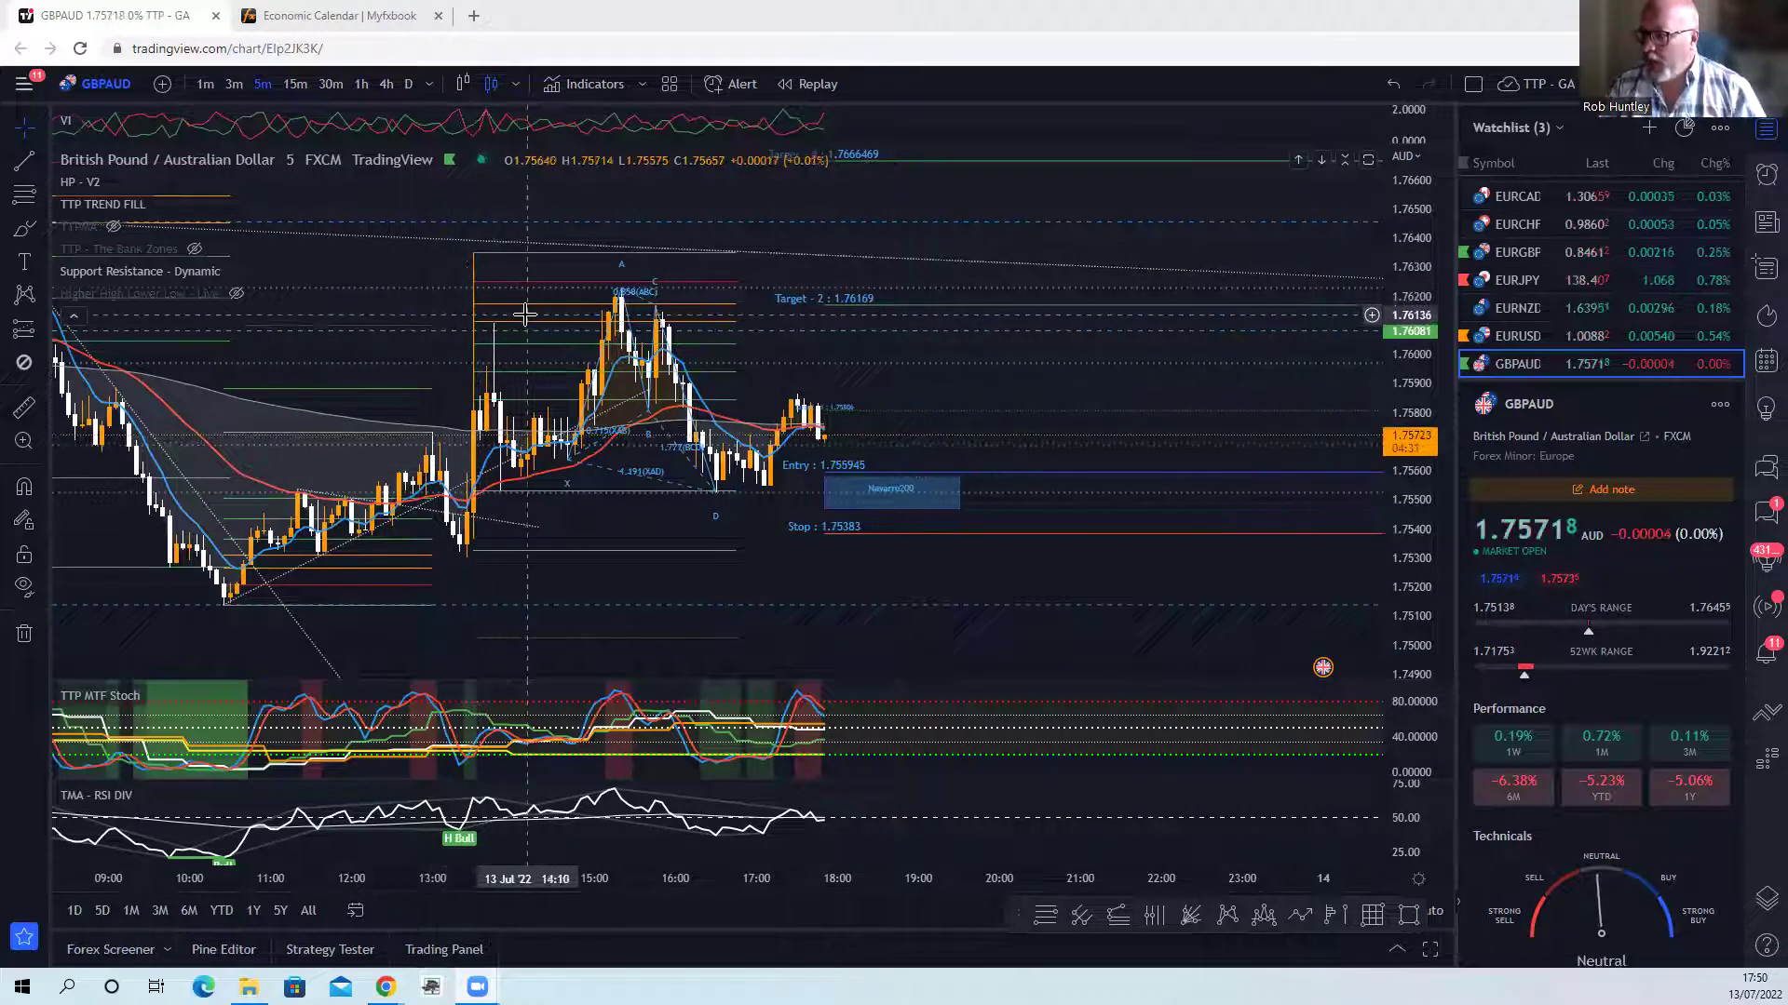
Step: Zoom the GBP/AUD chart's time axis out to show about three days of history
scroll(528, 319, down, 1)
scroll(528, 319, down, 1)
scroll(530, 326, down, 2)
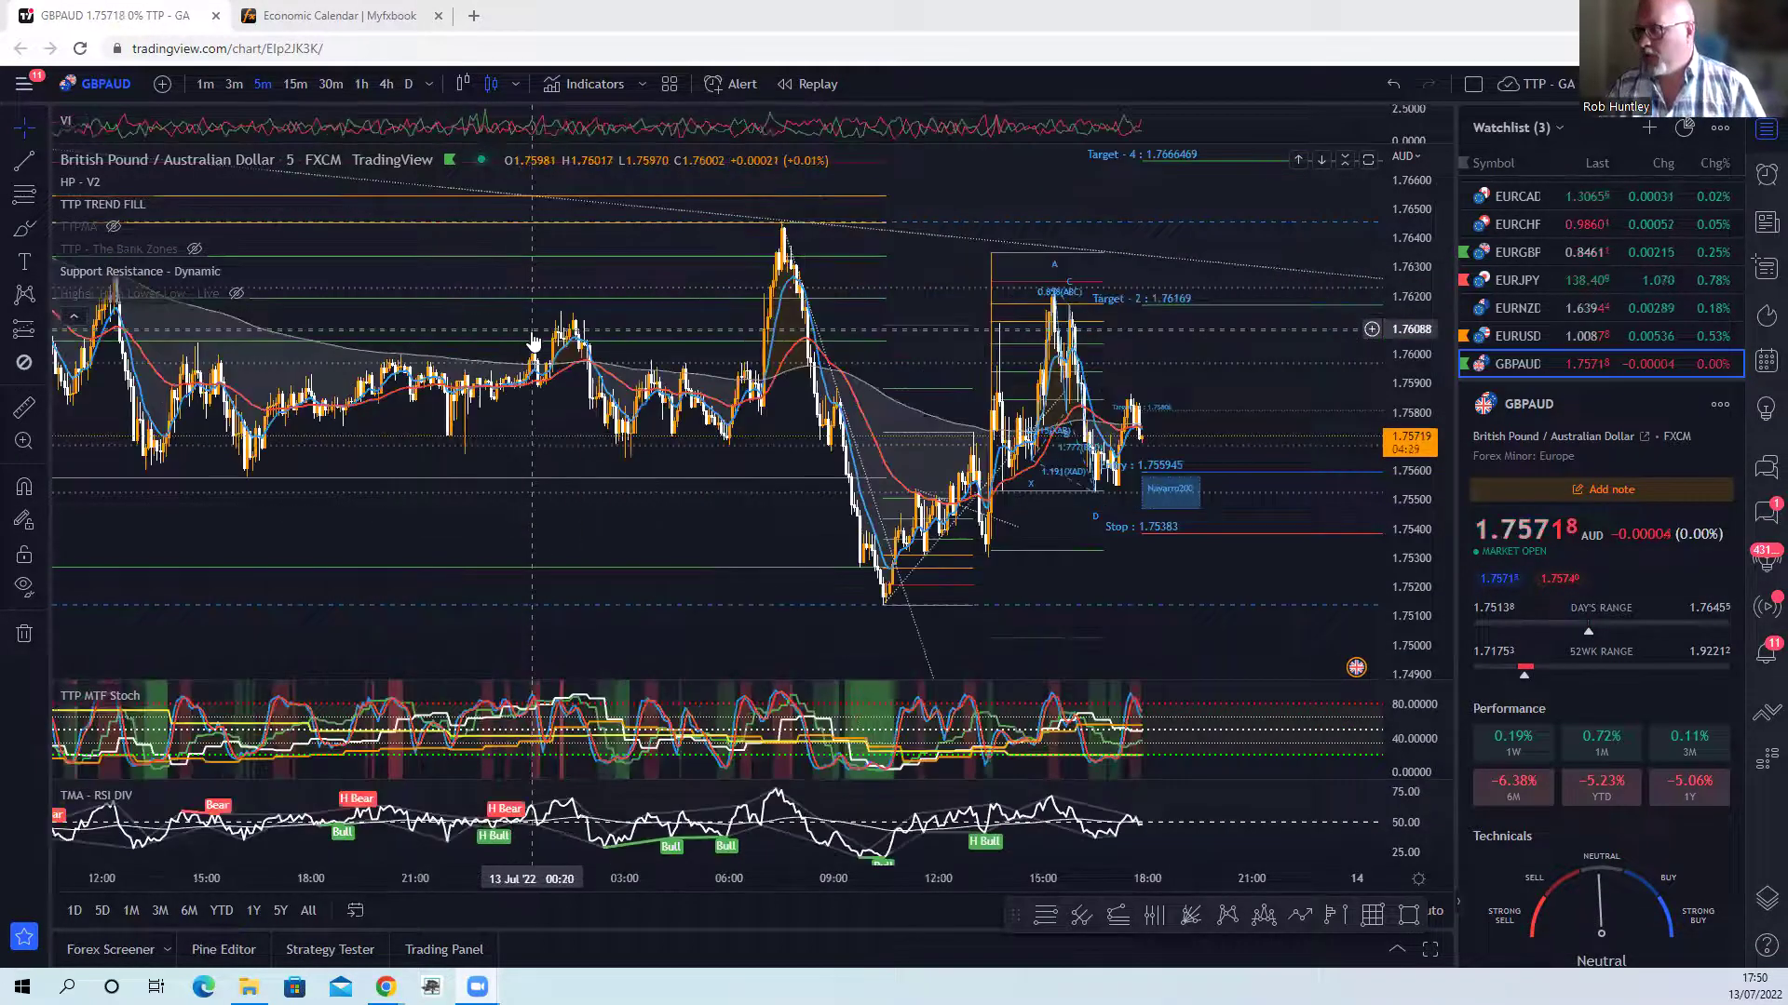
scroll(536, 347, down, 2)
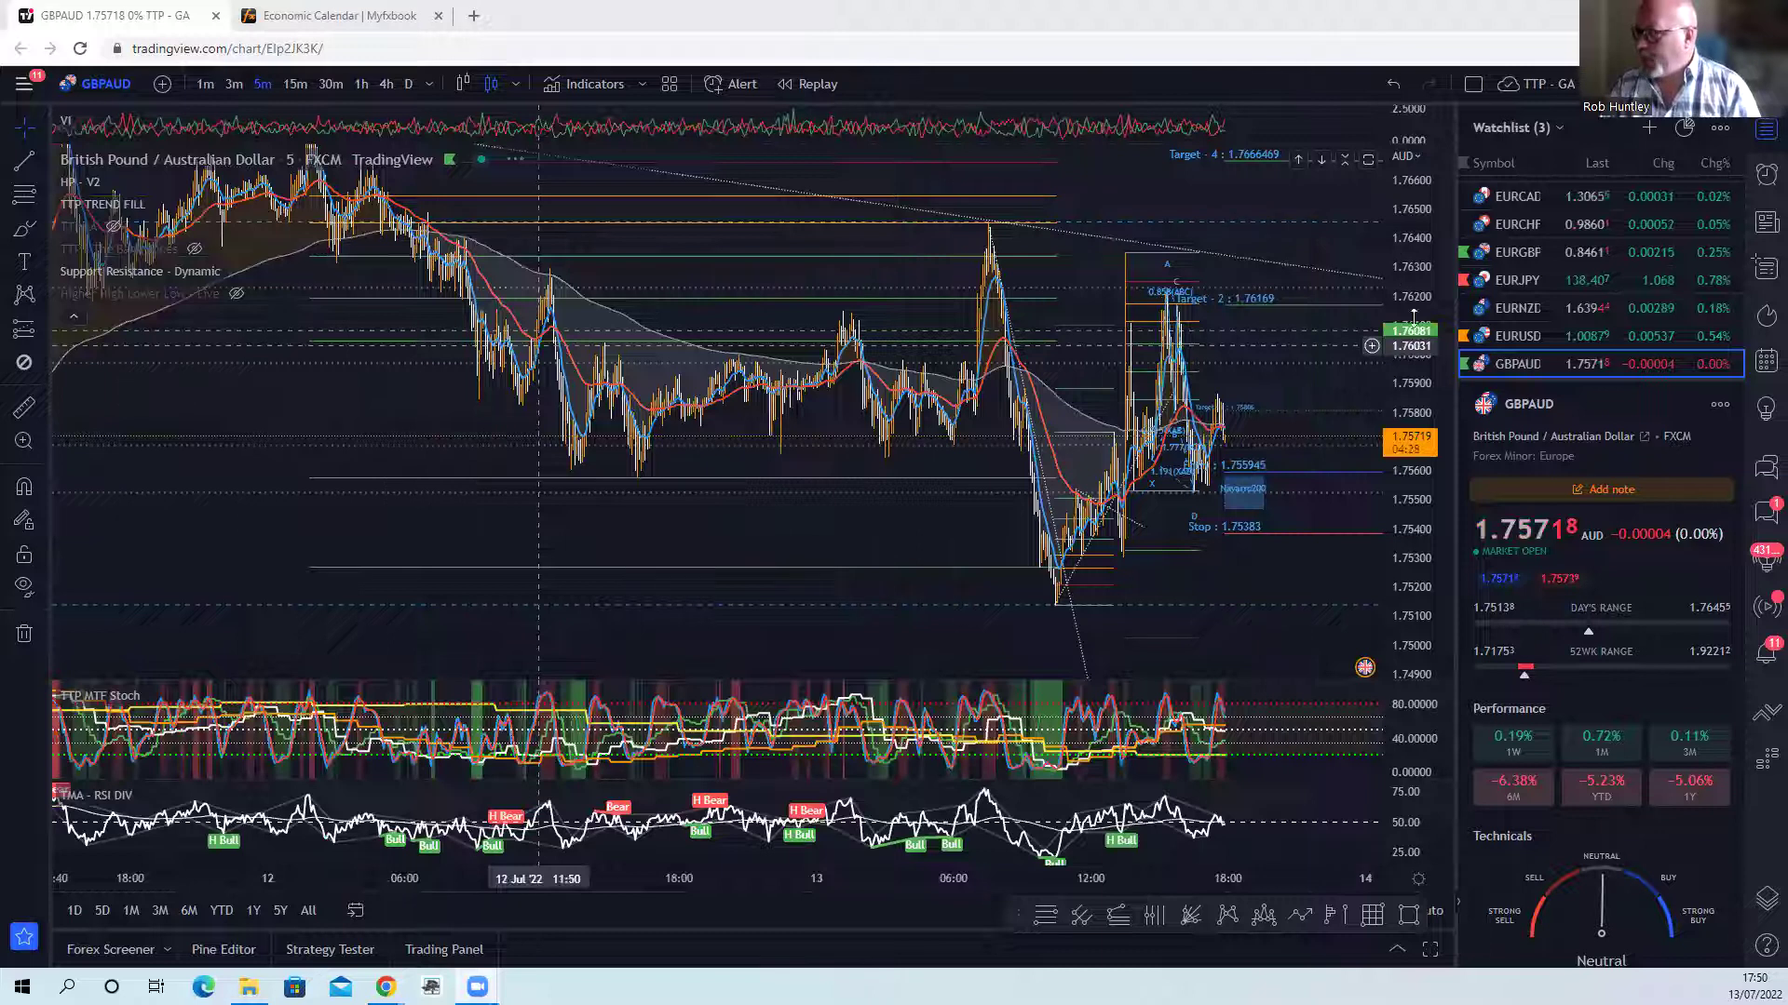
scroll(873, 450, down, 2)
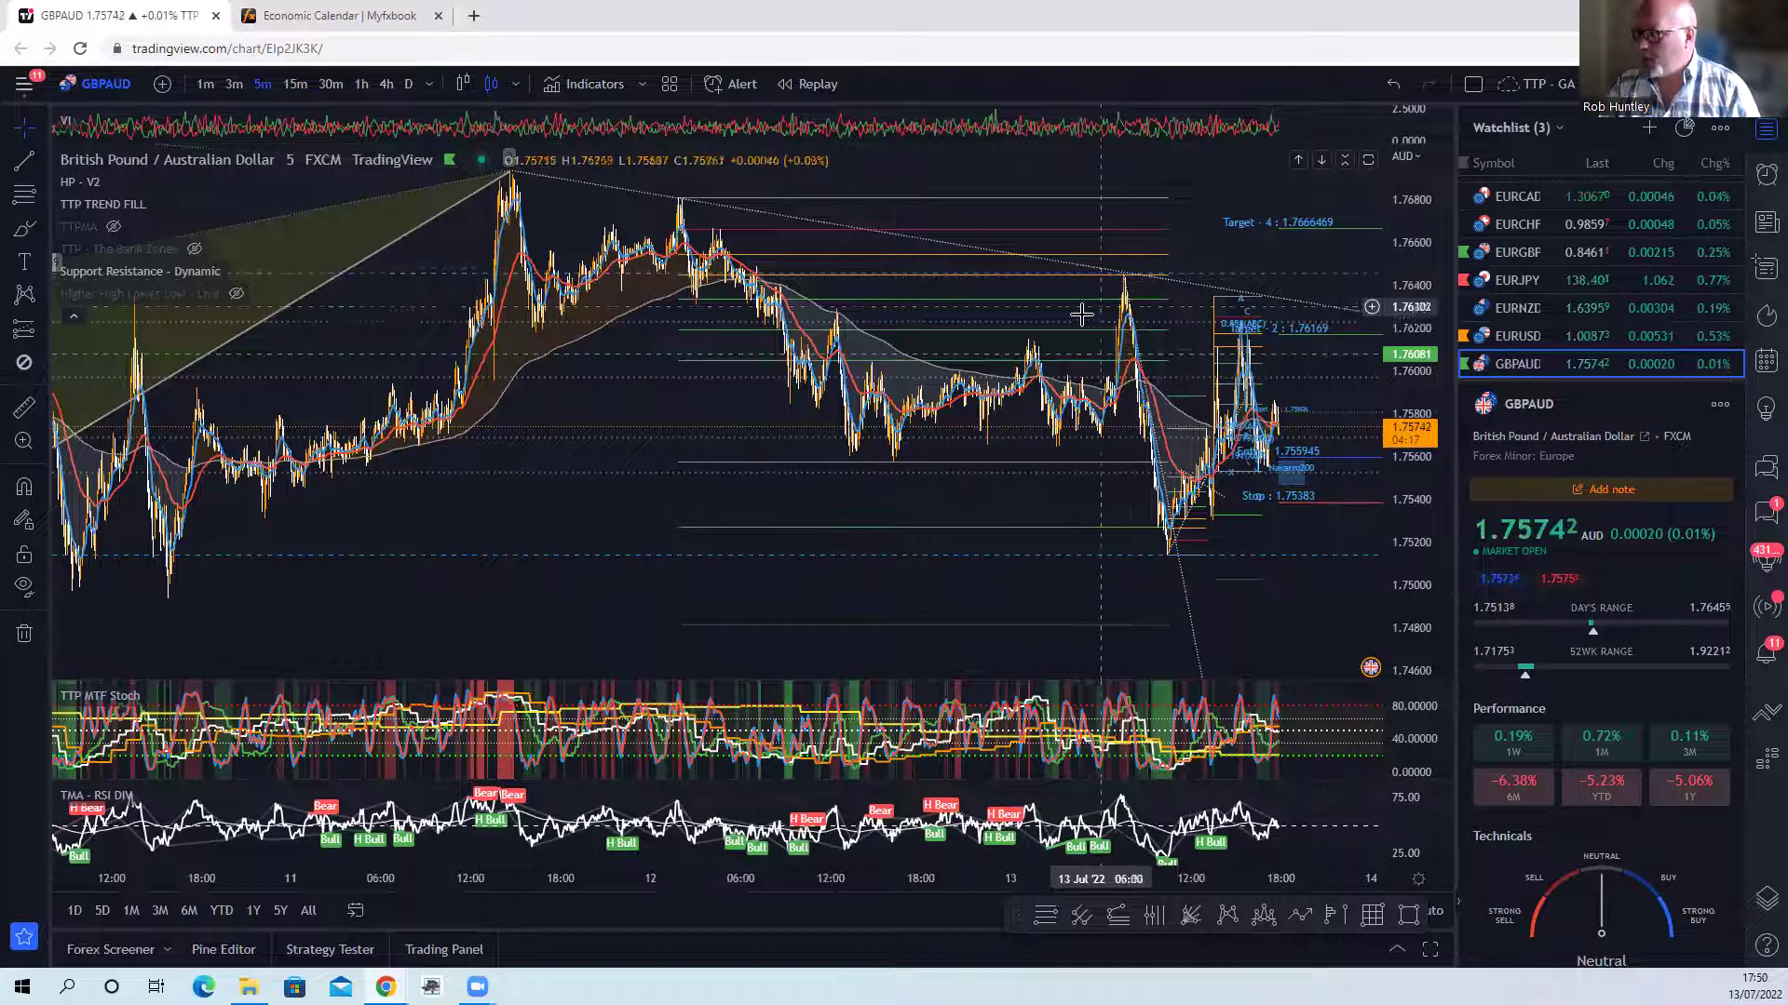
scroll(1079, 315, up, 1)
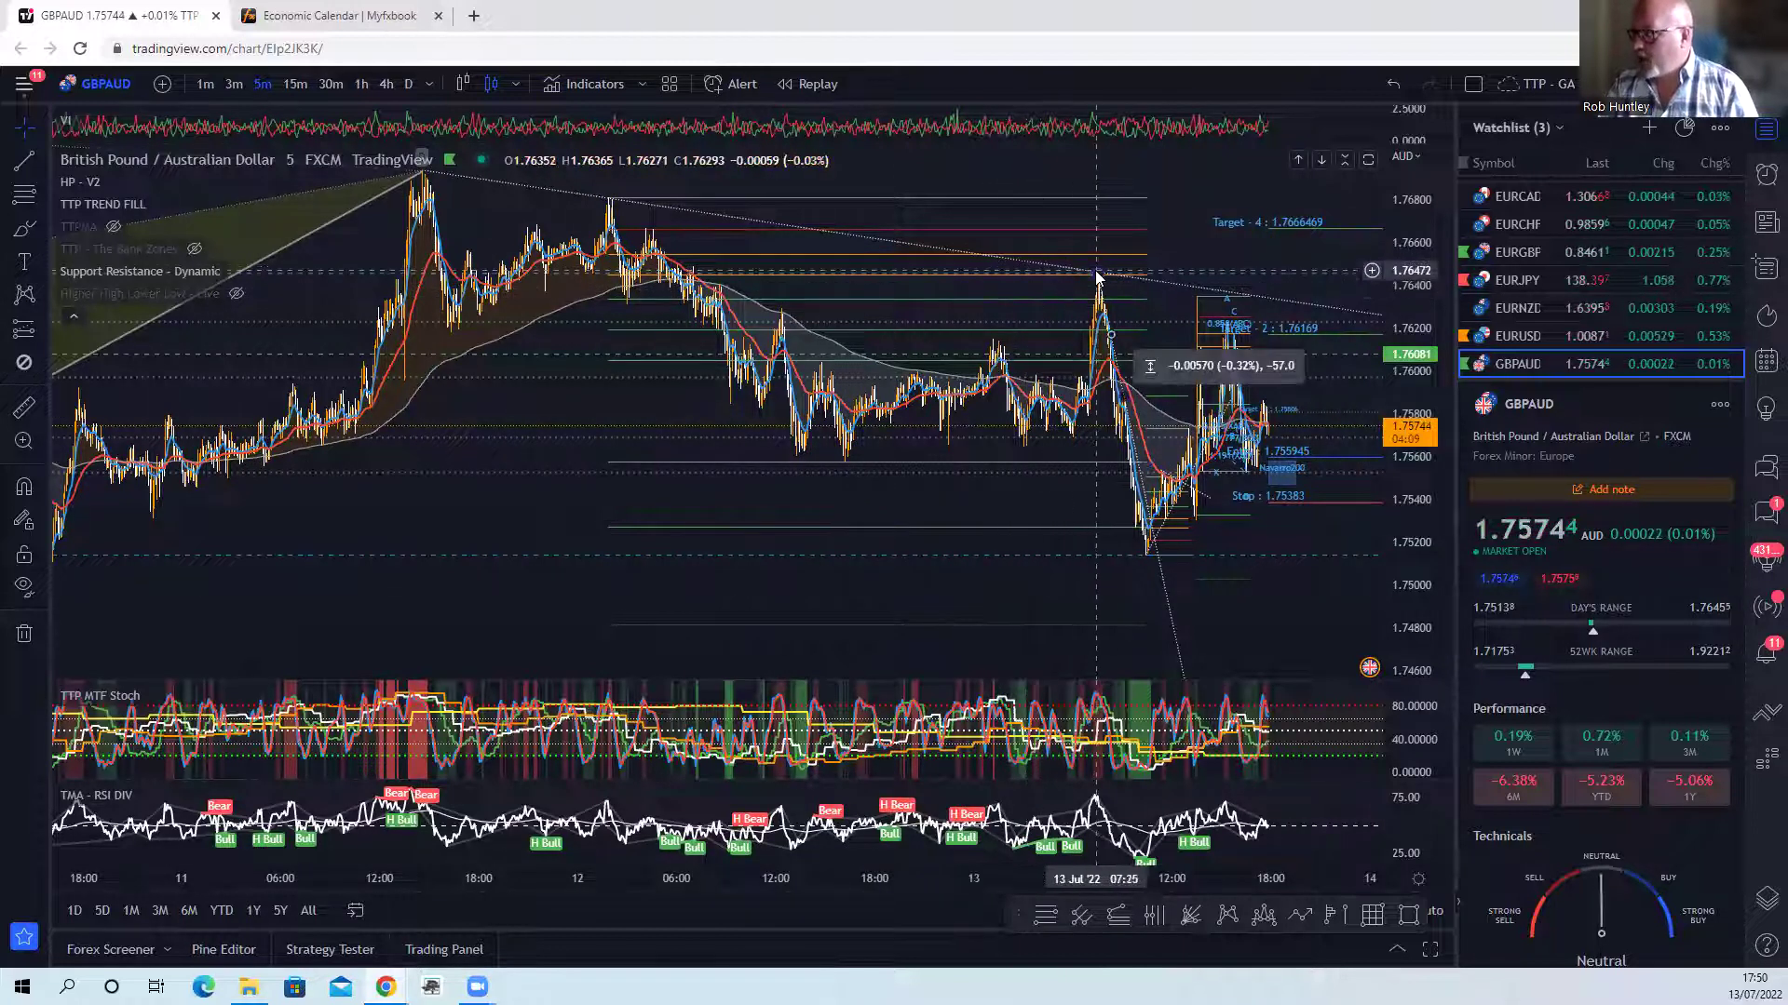
Step: Clear the previous price measurement and zoom the chart in slightly
click(1036, 481)
scroll(1036, 480, up, 2)
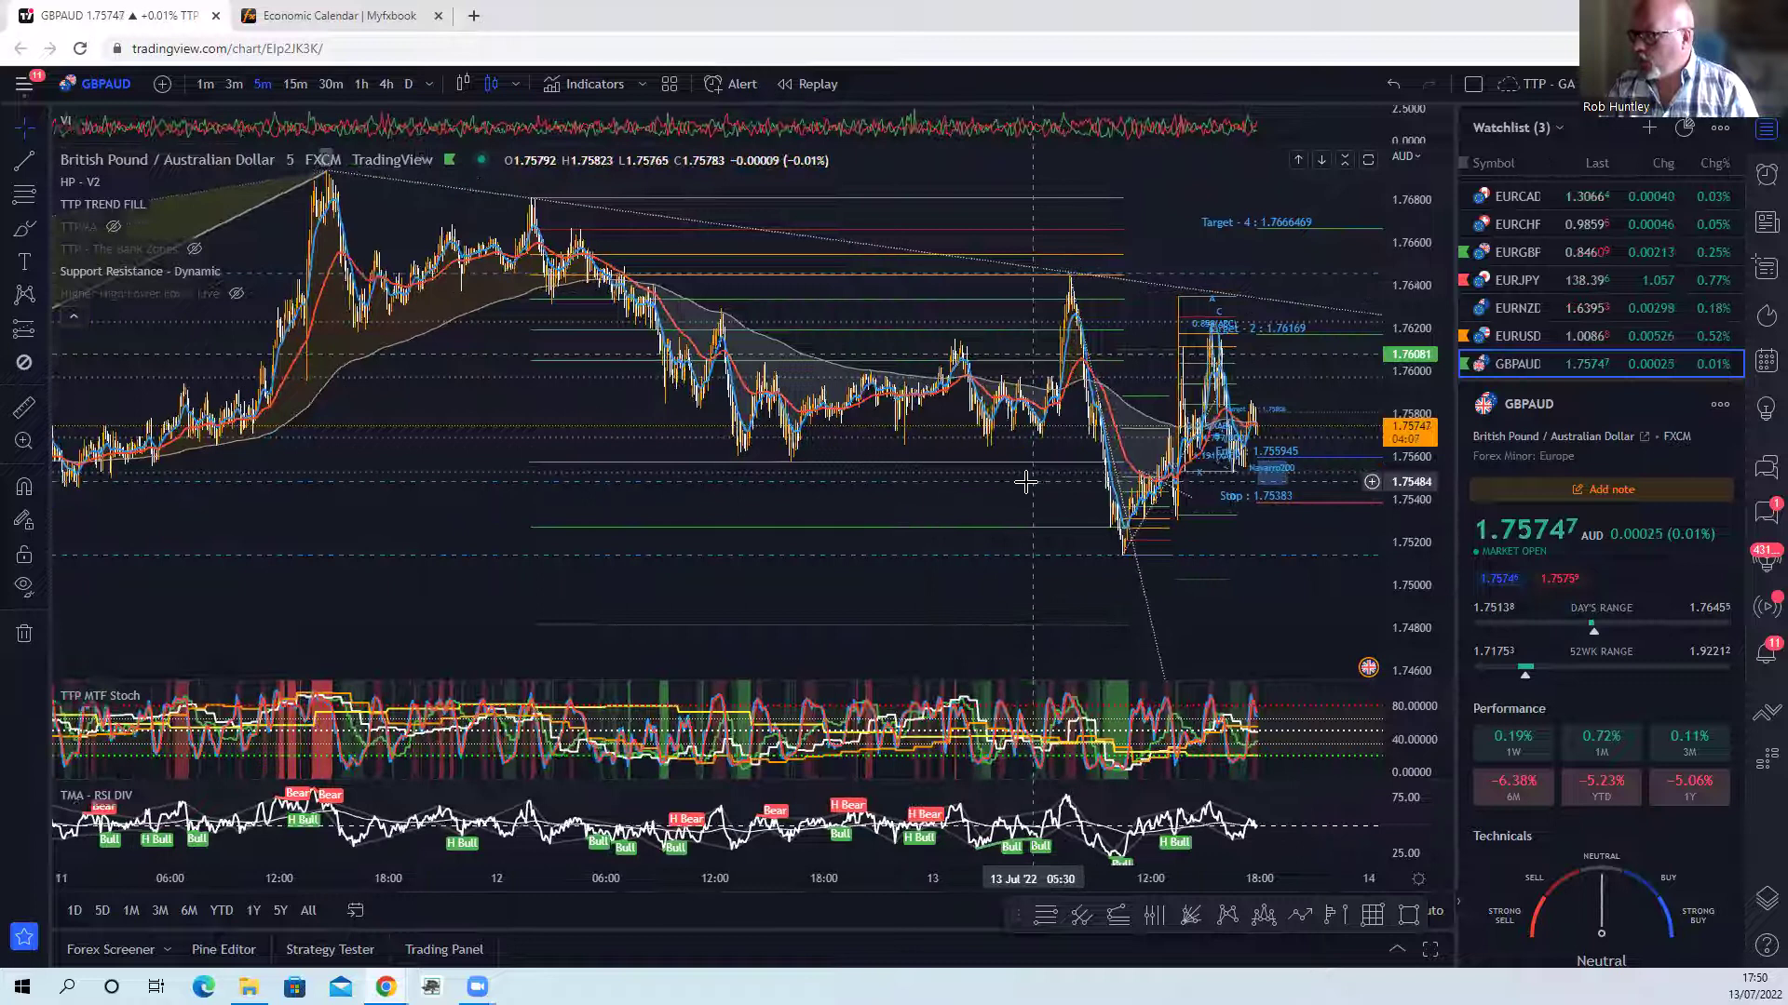
scroll(872, 483, up, 2)
scroll(853, 488, up, 2)
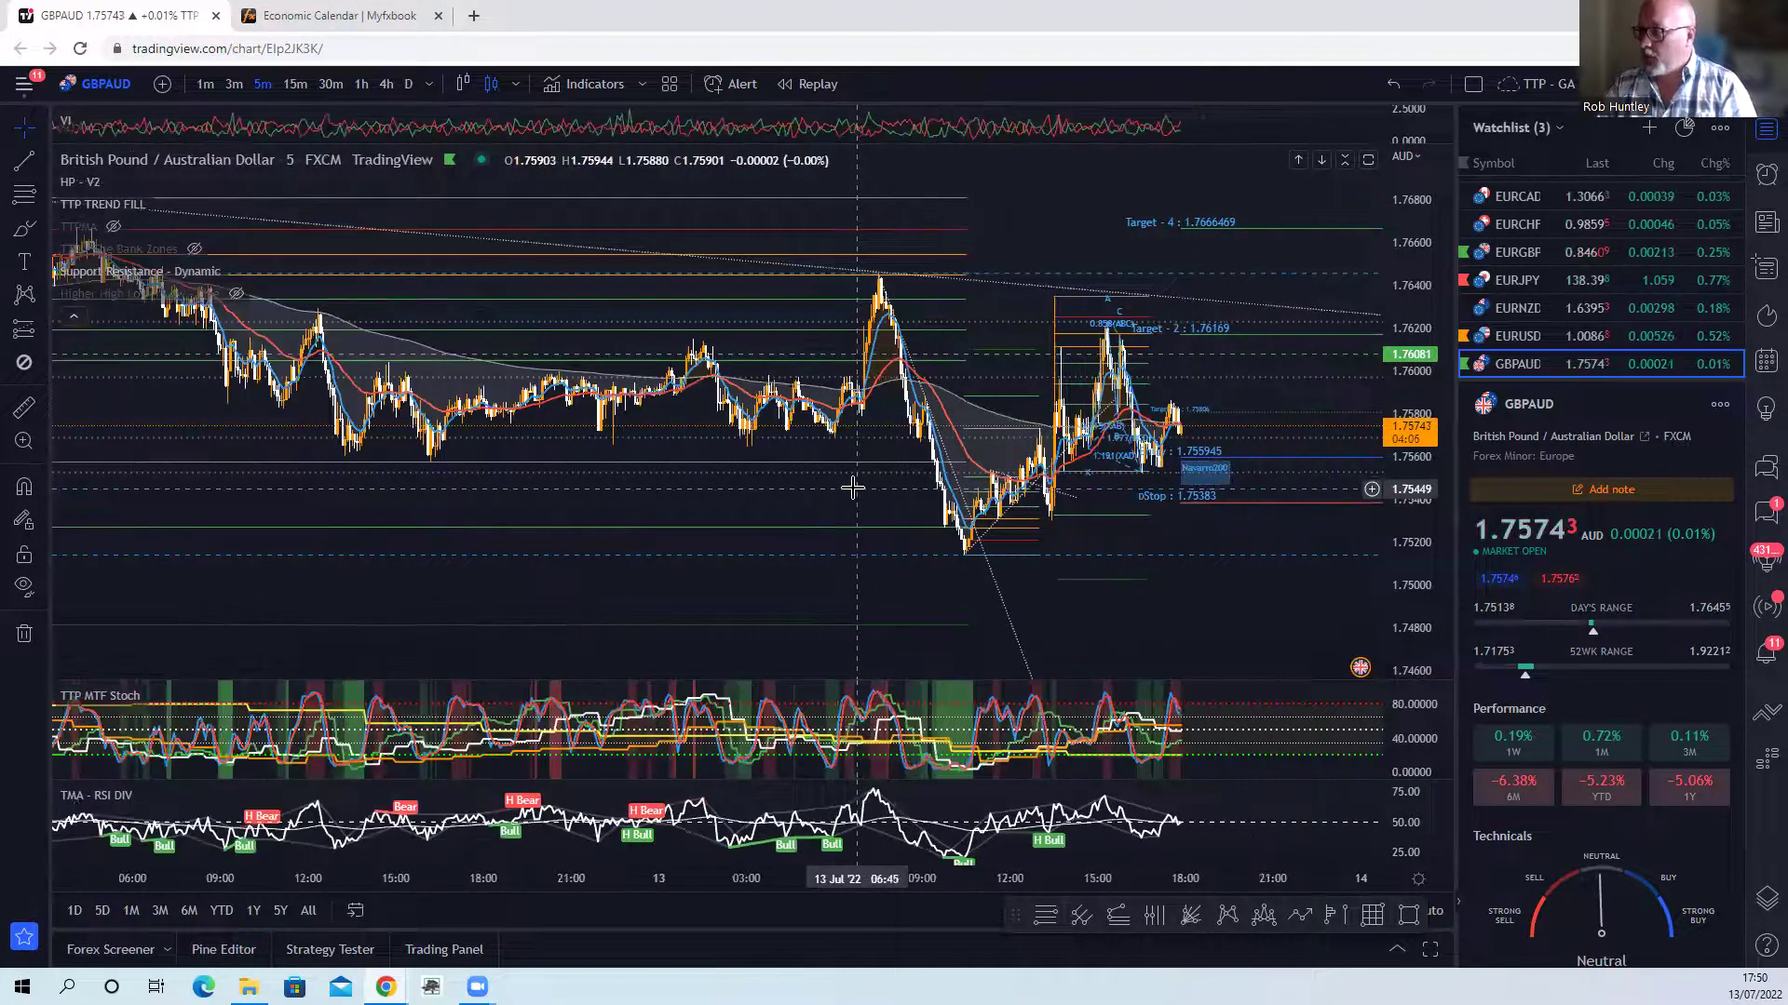
scroll(802, 468, up, 2)
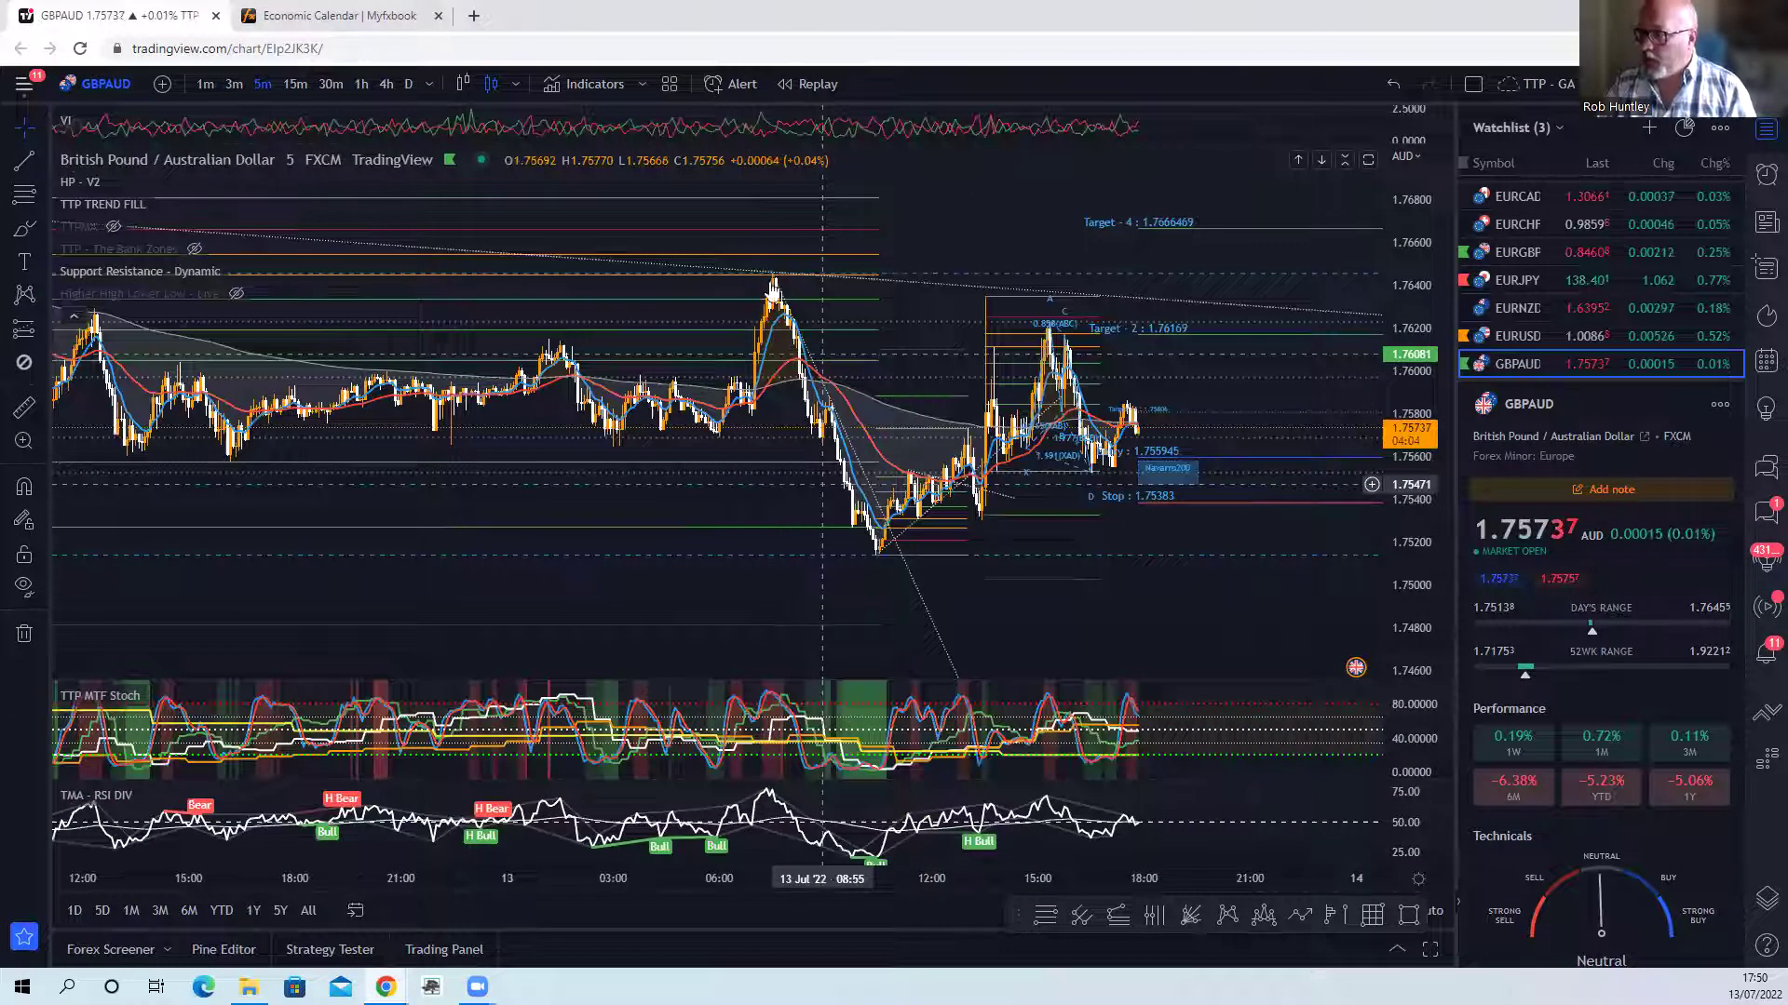
Step: Measure the 57-pip drop from the morning swing high and the 74-pip rise from the low
shift+click(776, 281)
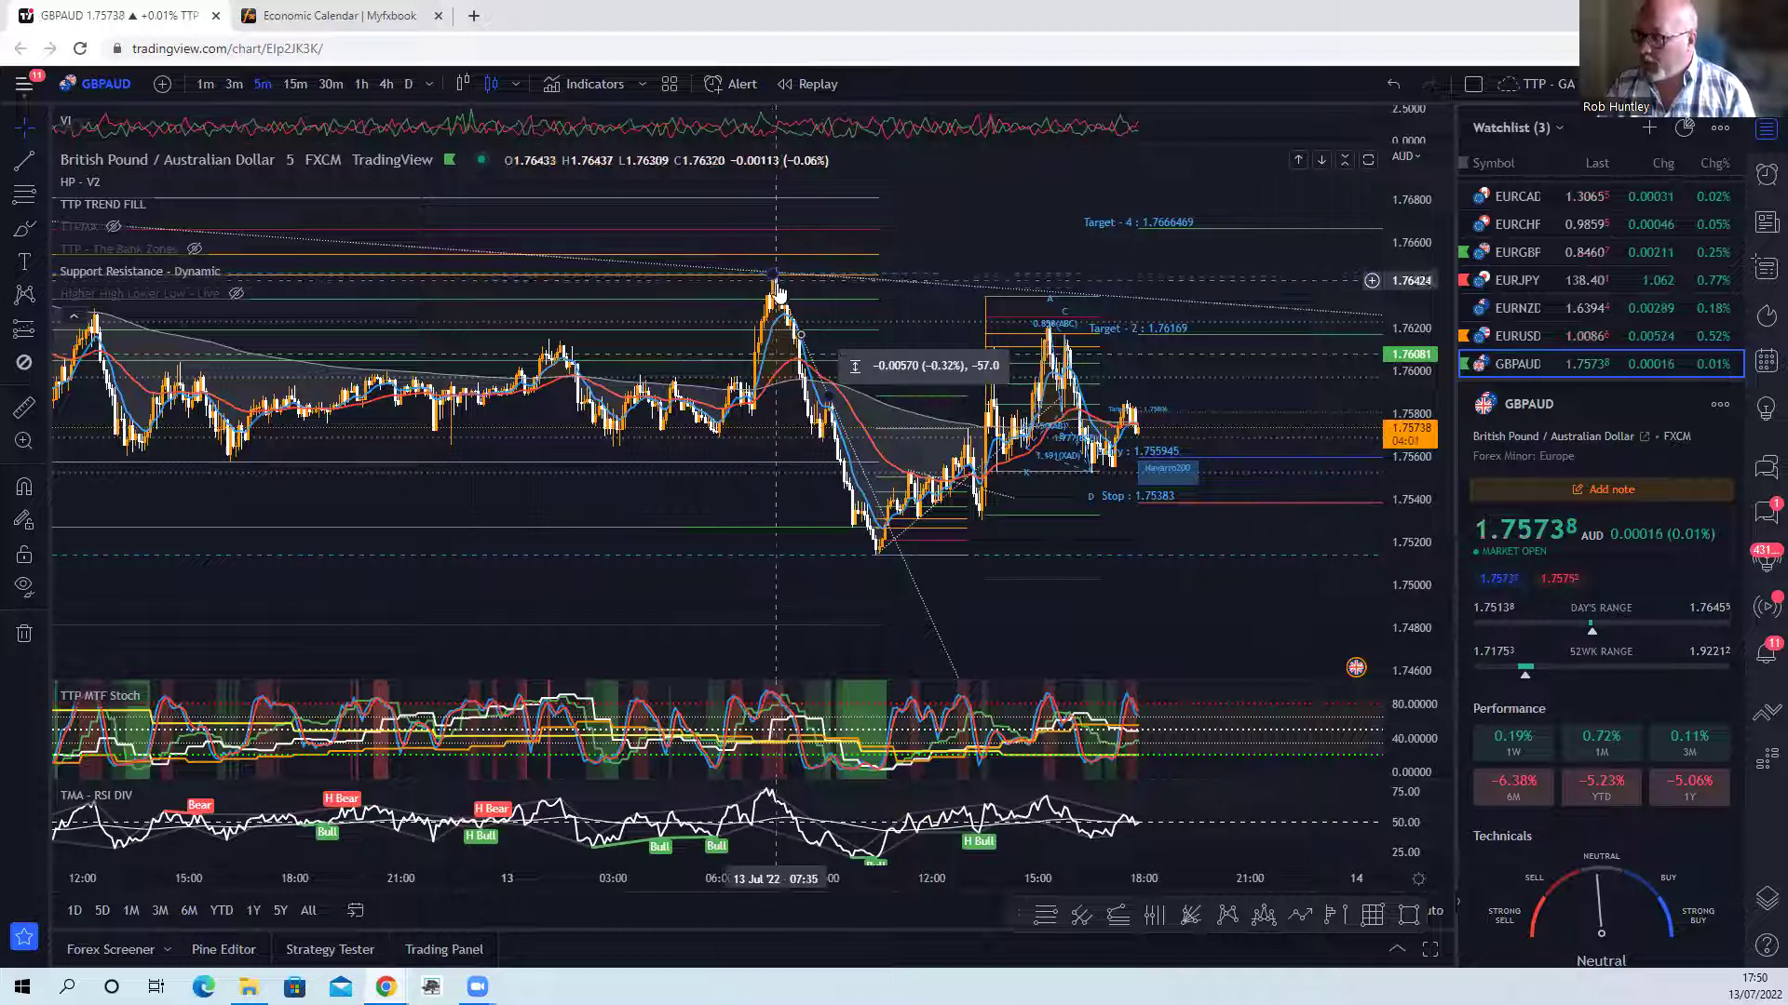
click(796, 399)
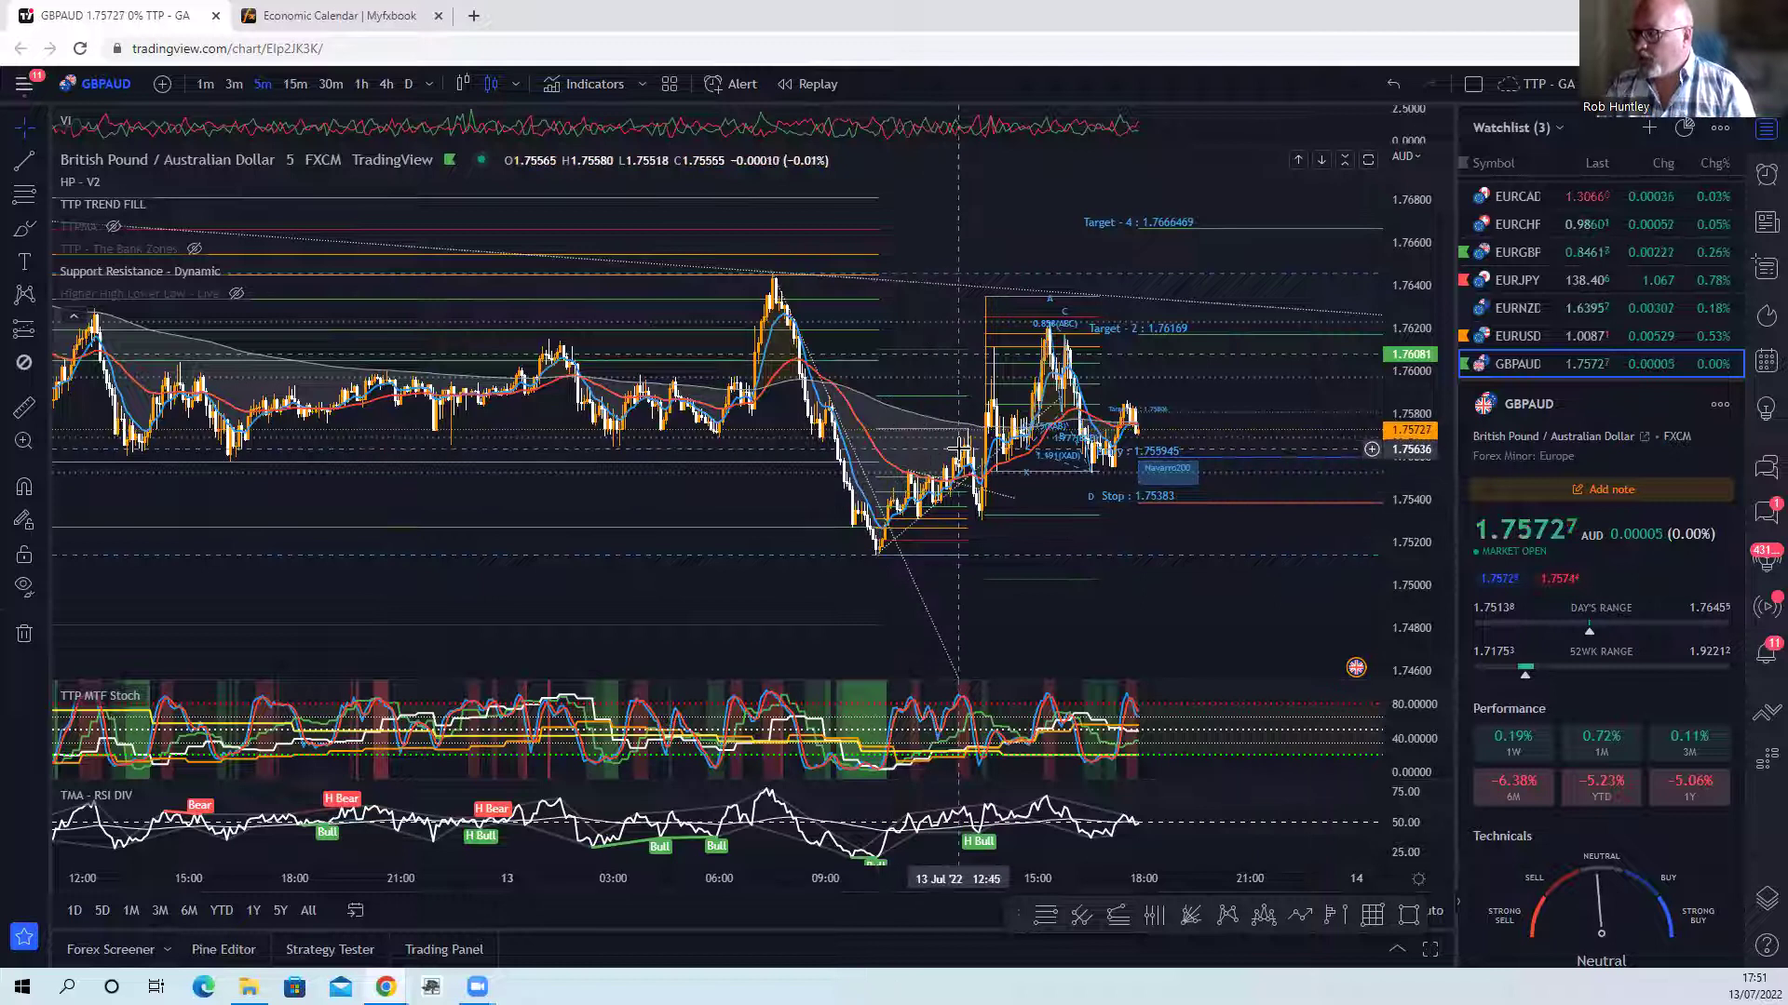
shift+click(885, 557)
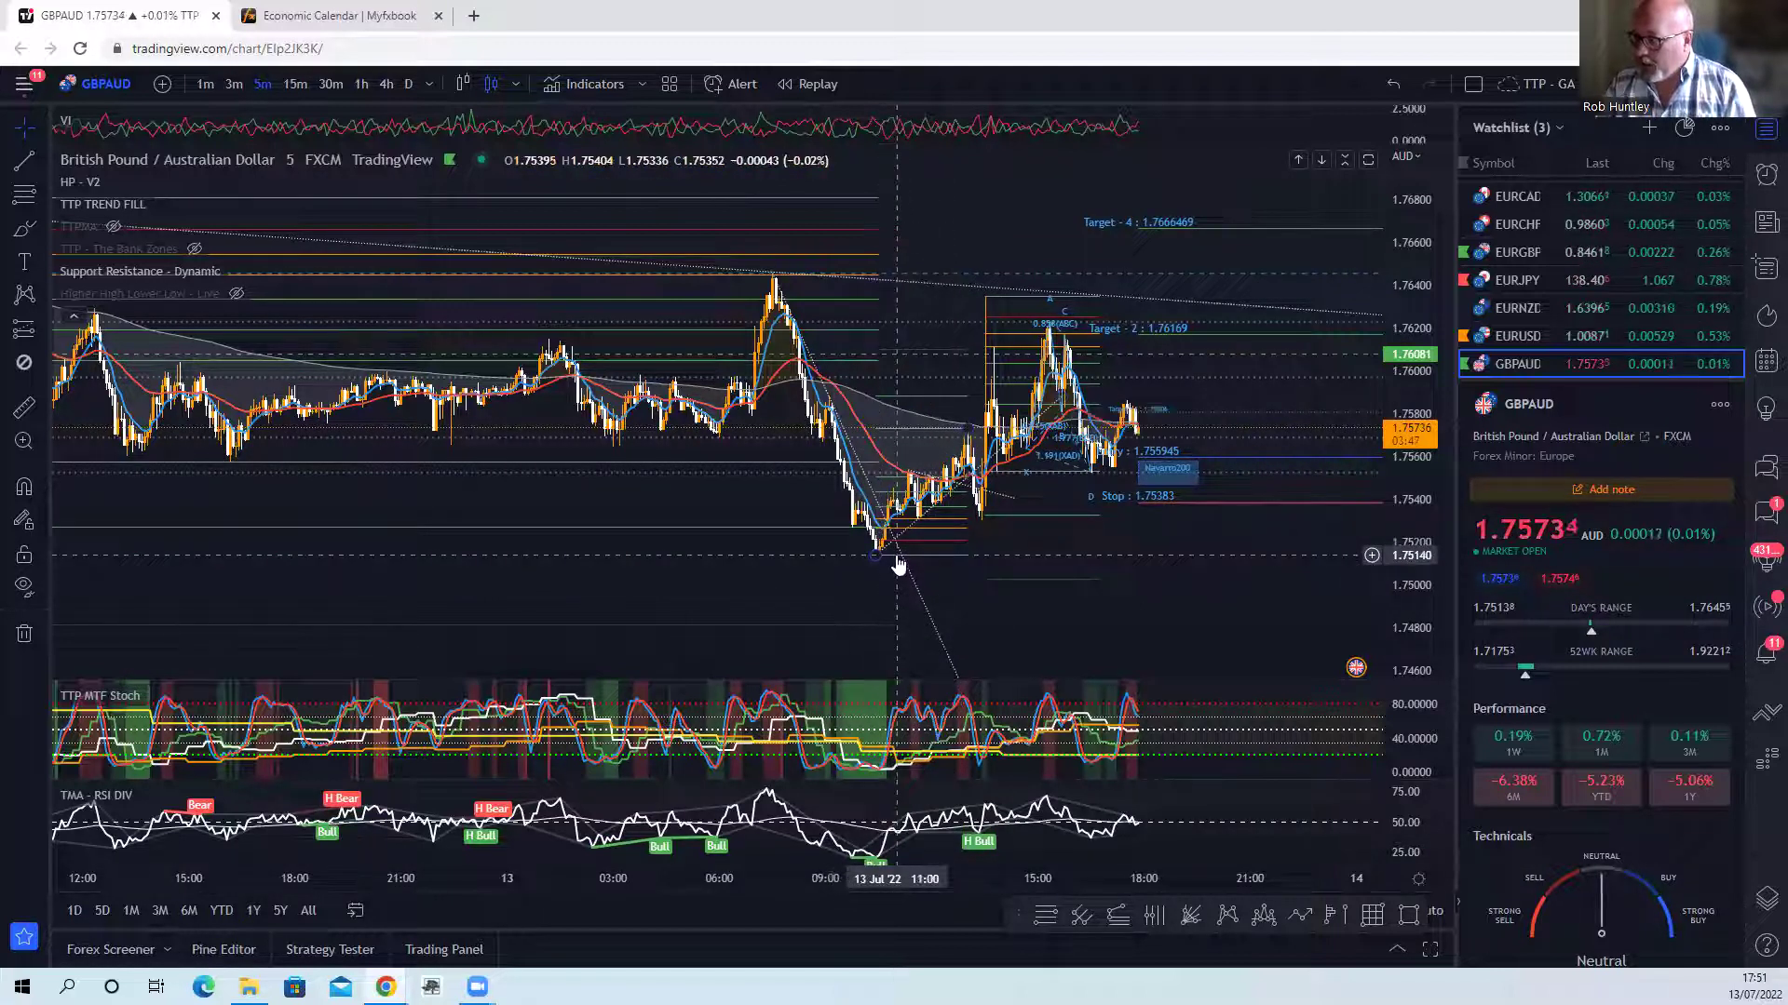
click(922, 503)
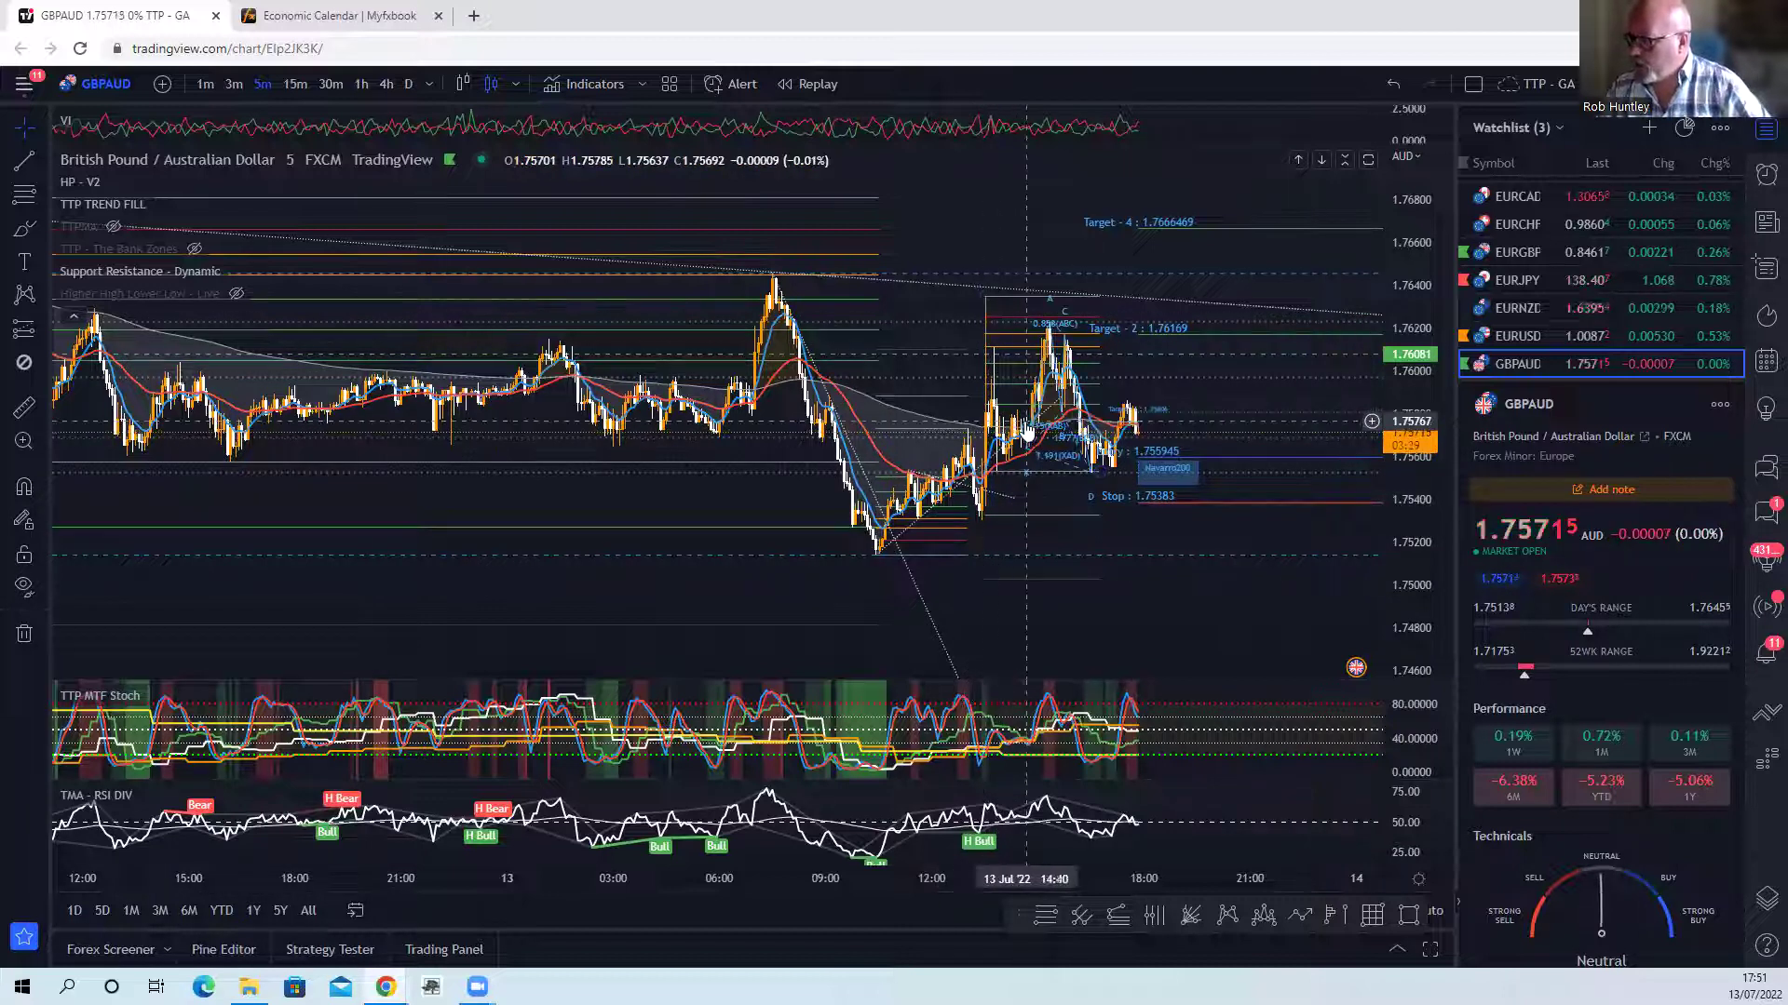
Step: Zoom in on today's session from 08:00 so entry 1.75945 and stop 1.75383 fill the chart
scroll(1027, 429, up, 3)
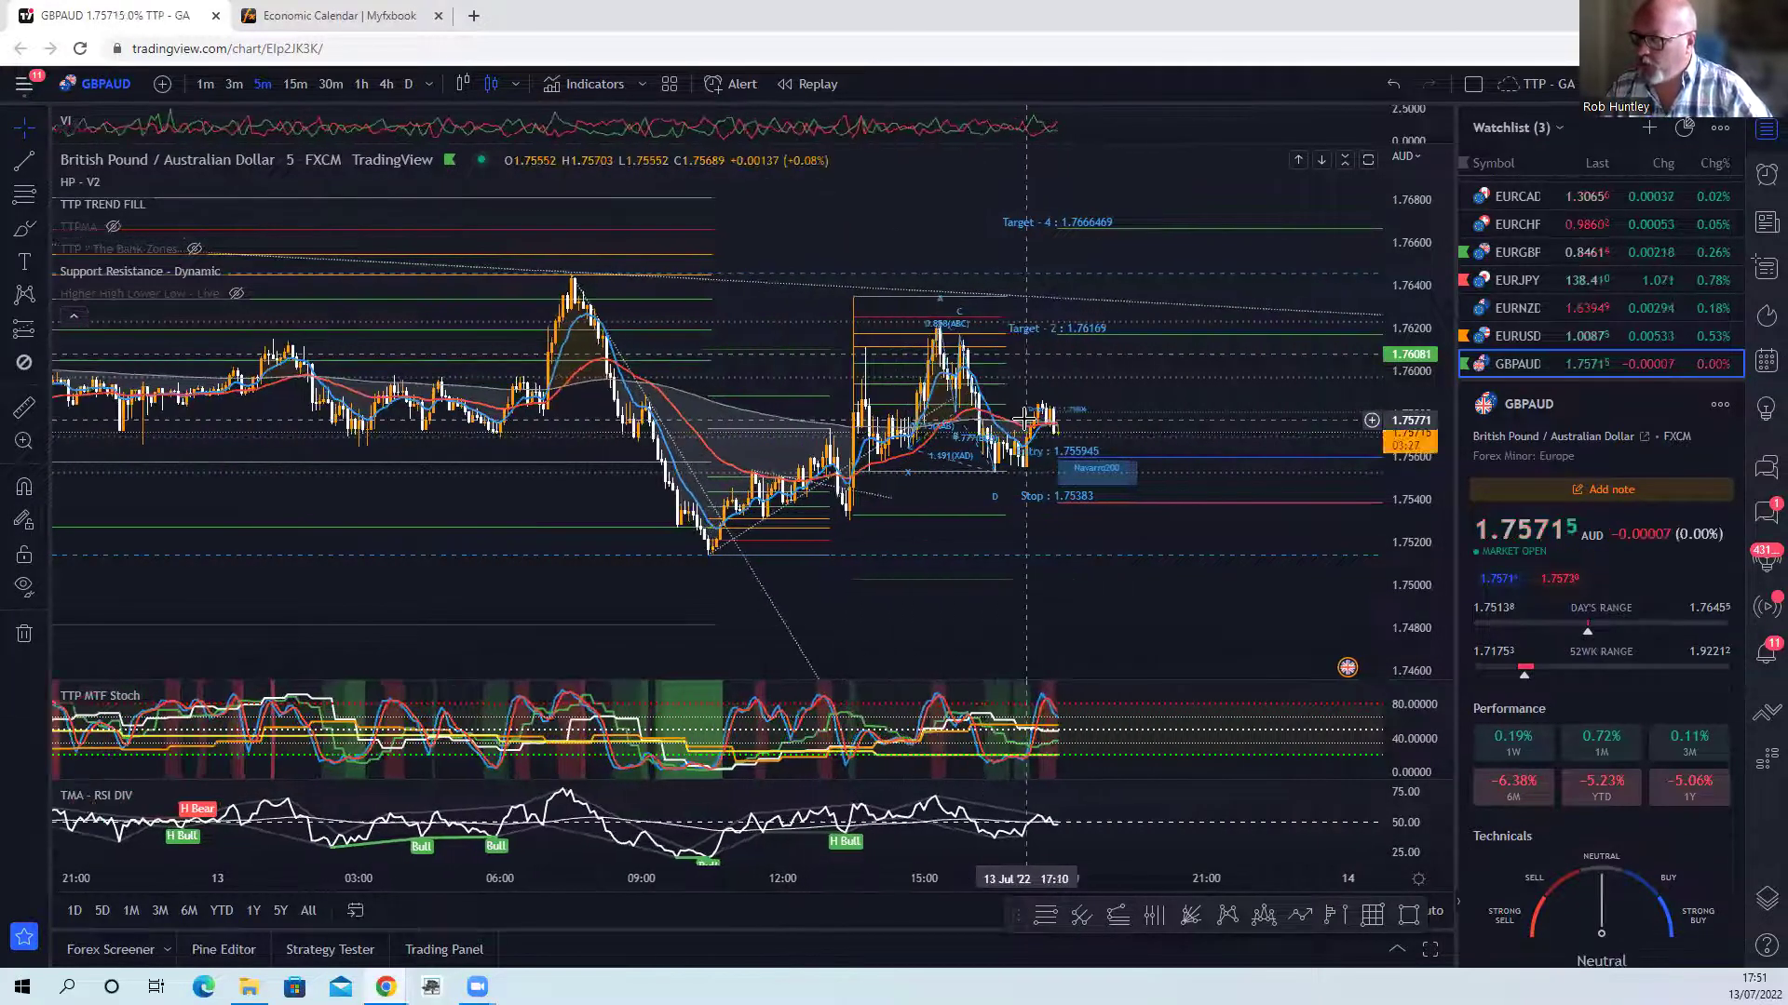
scroll(1021, 433, up, 1)
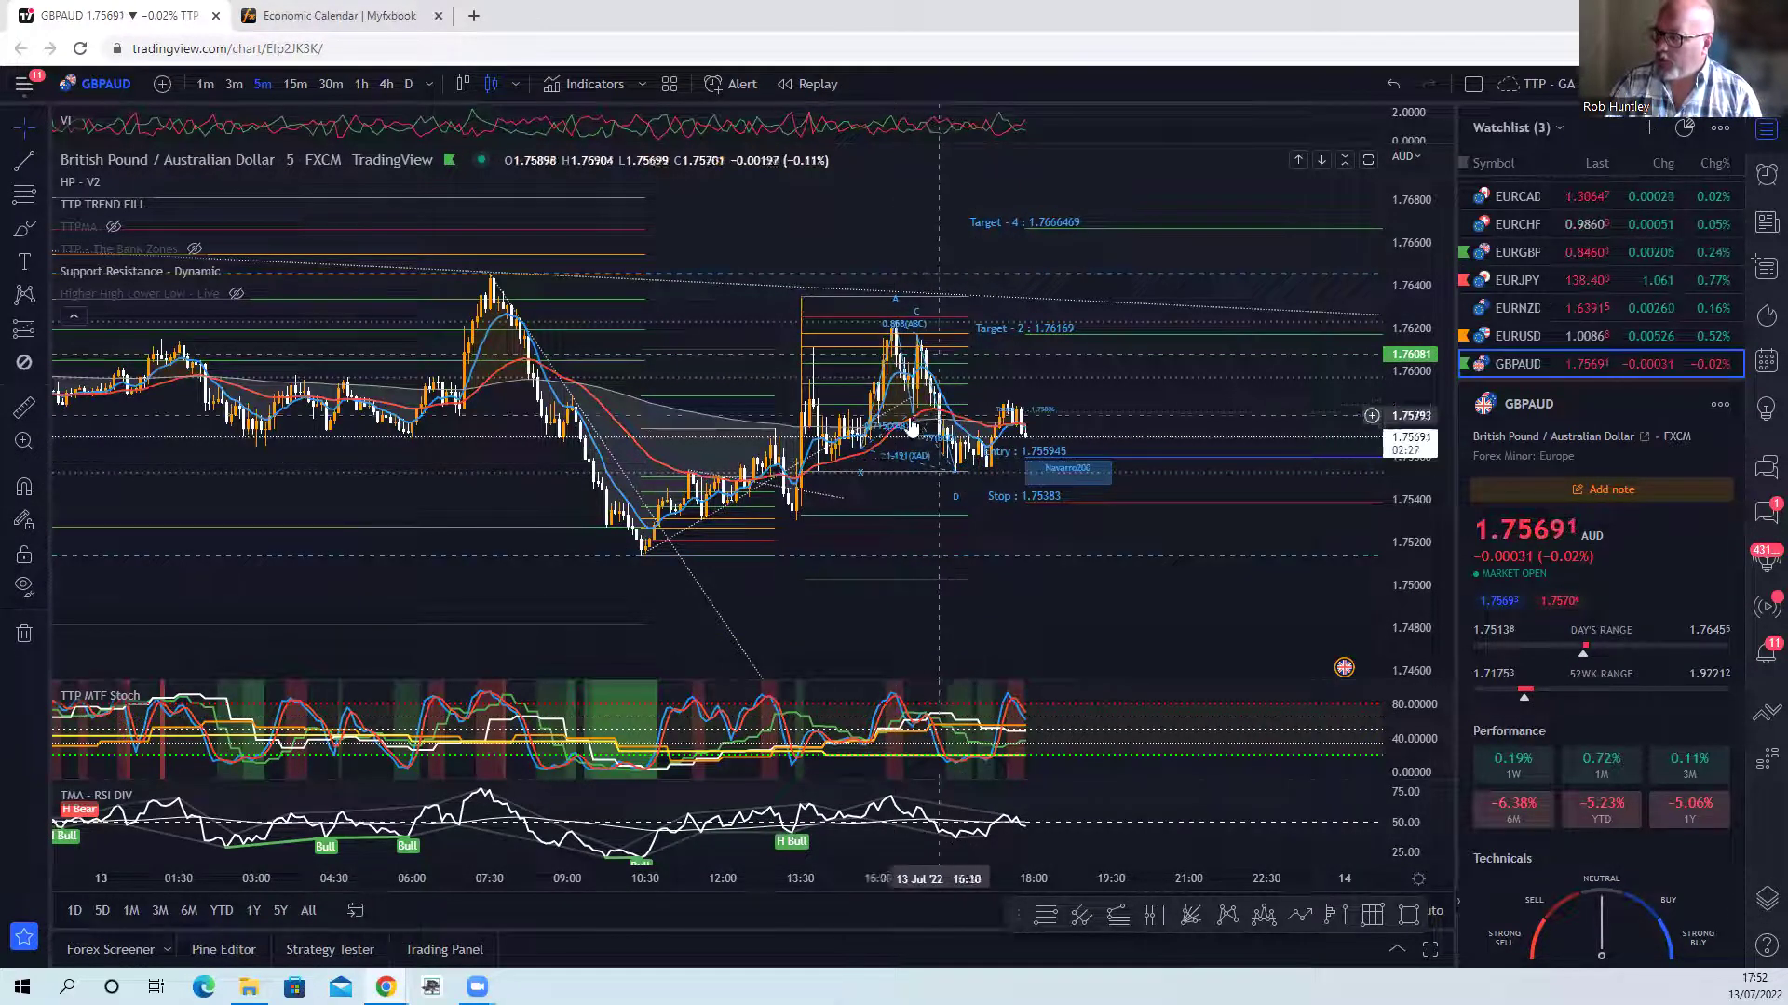
scroll(910, 447, up, 3)
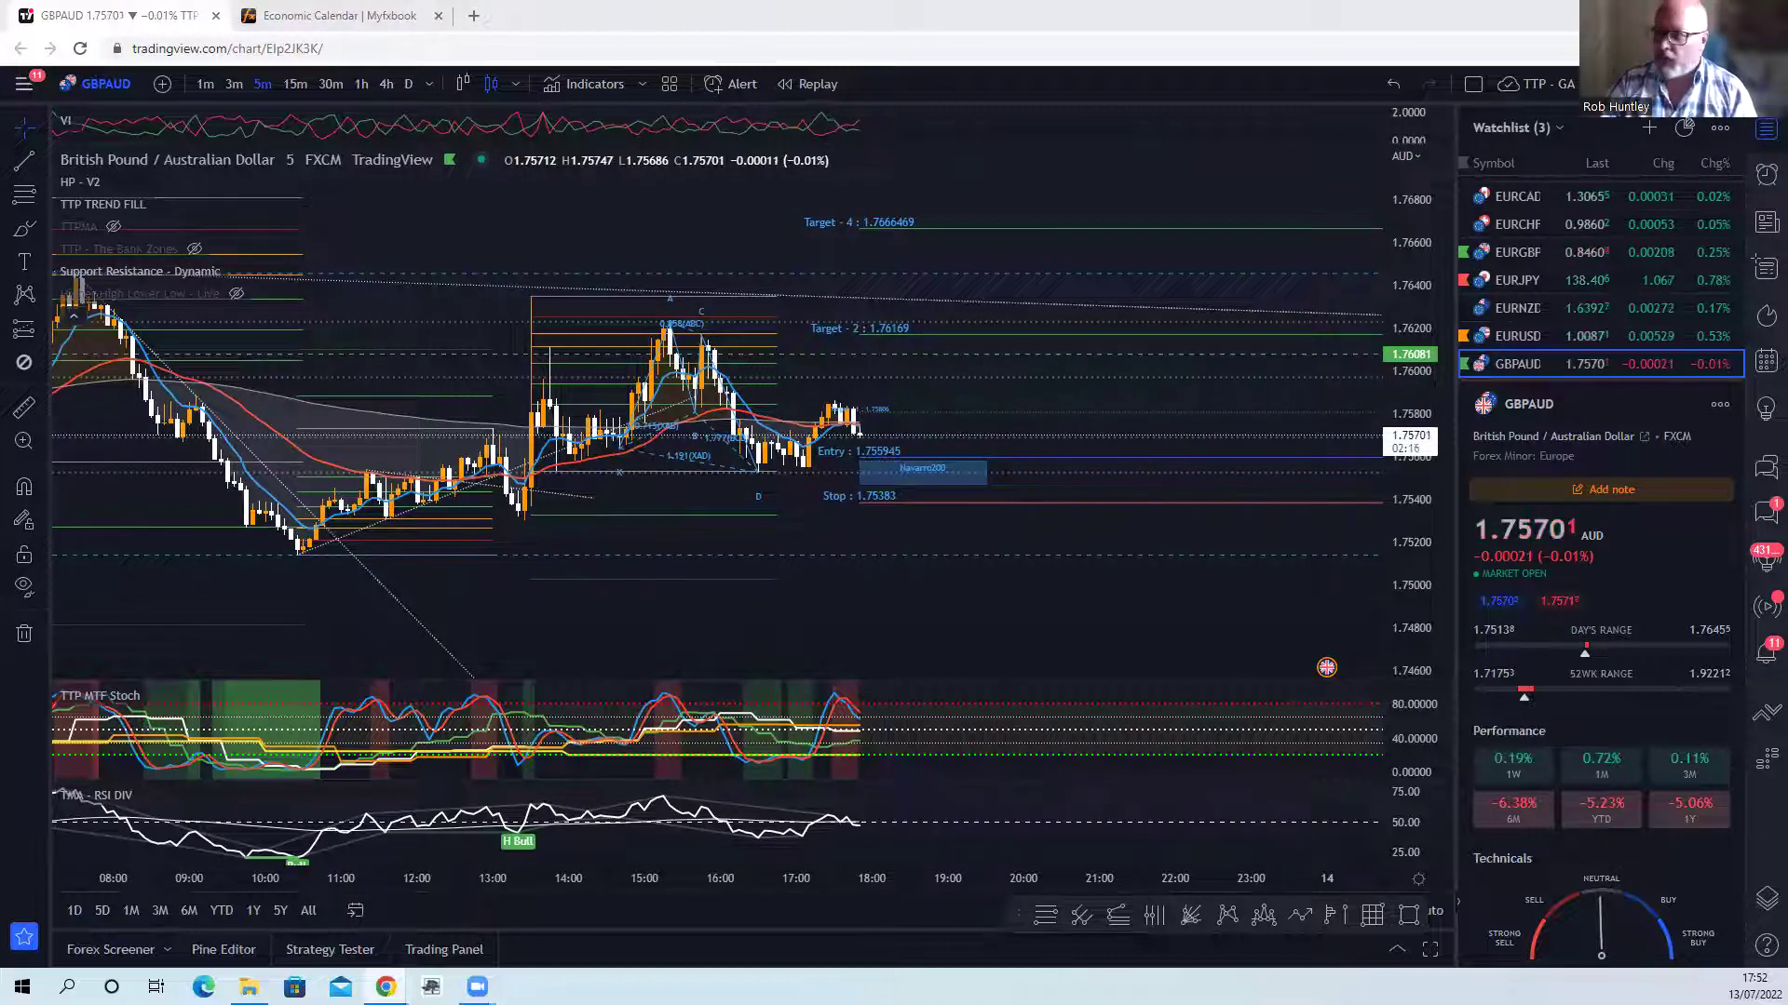
Step: Bring up the 1-minute Heikin Ashi chart window, maximize it, and zoom out slightly
key(alt+Tab)
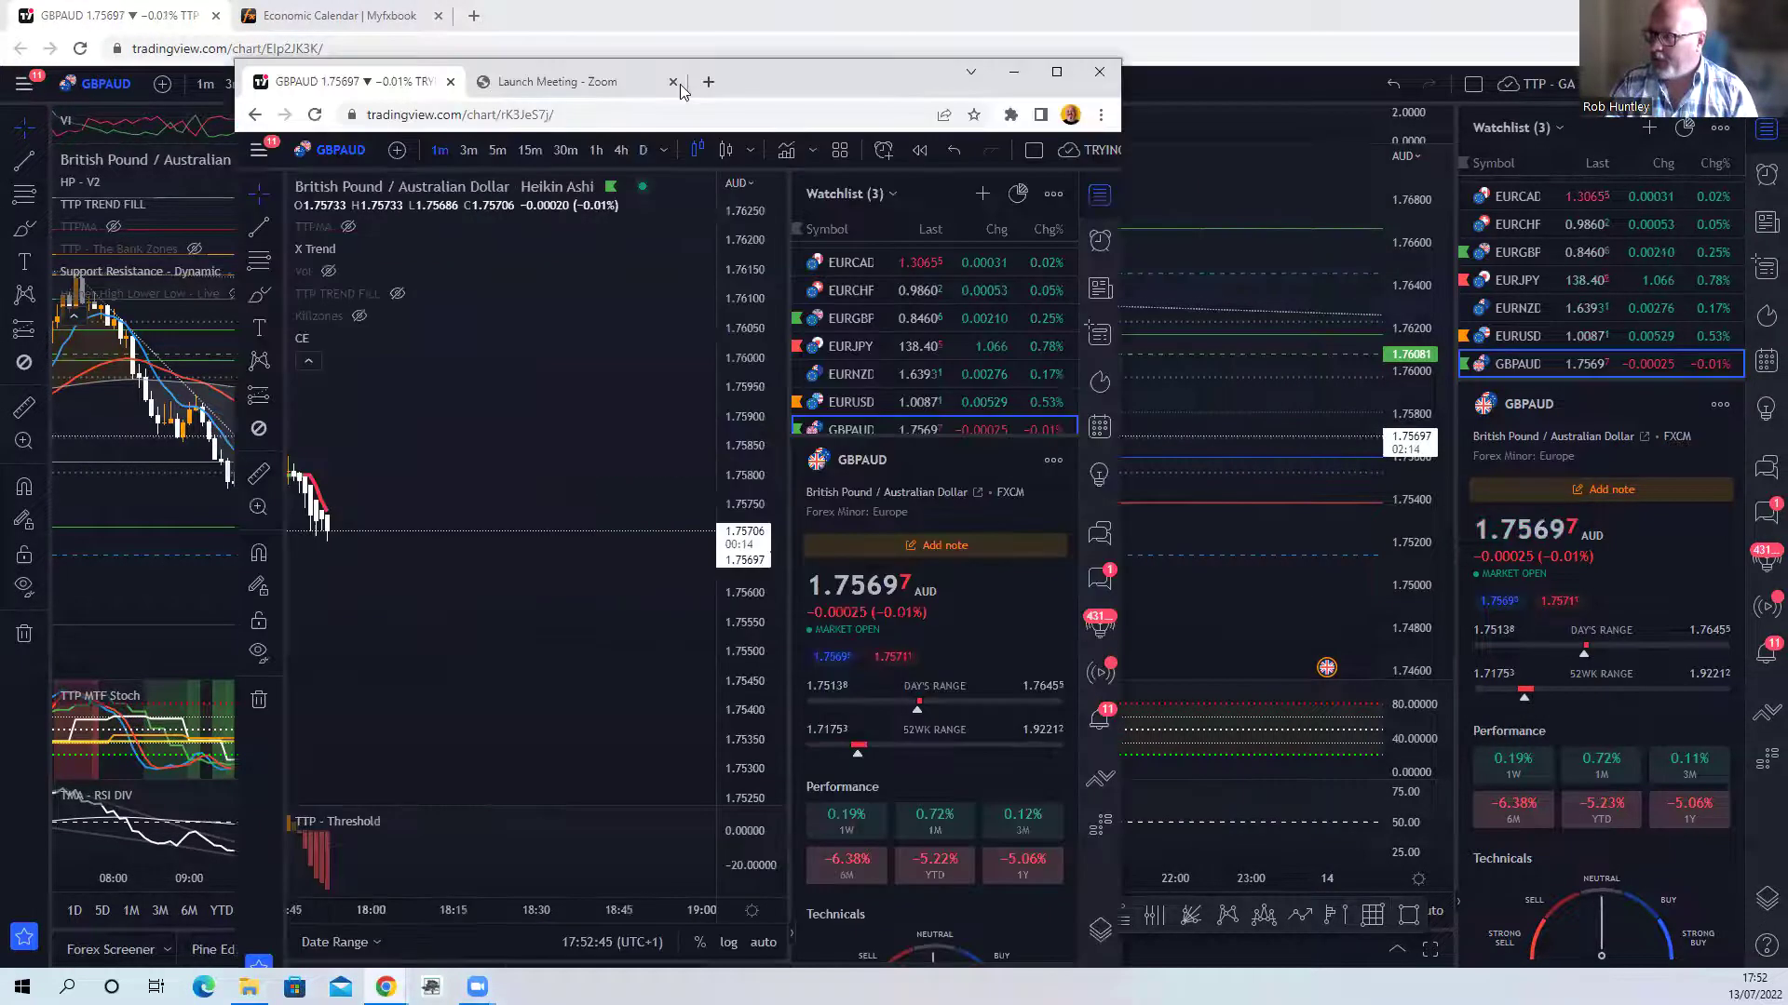
click(1055, 72)
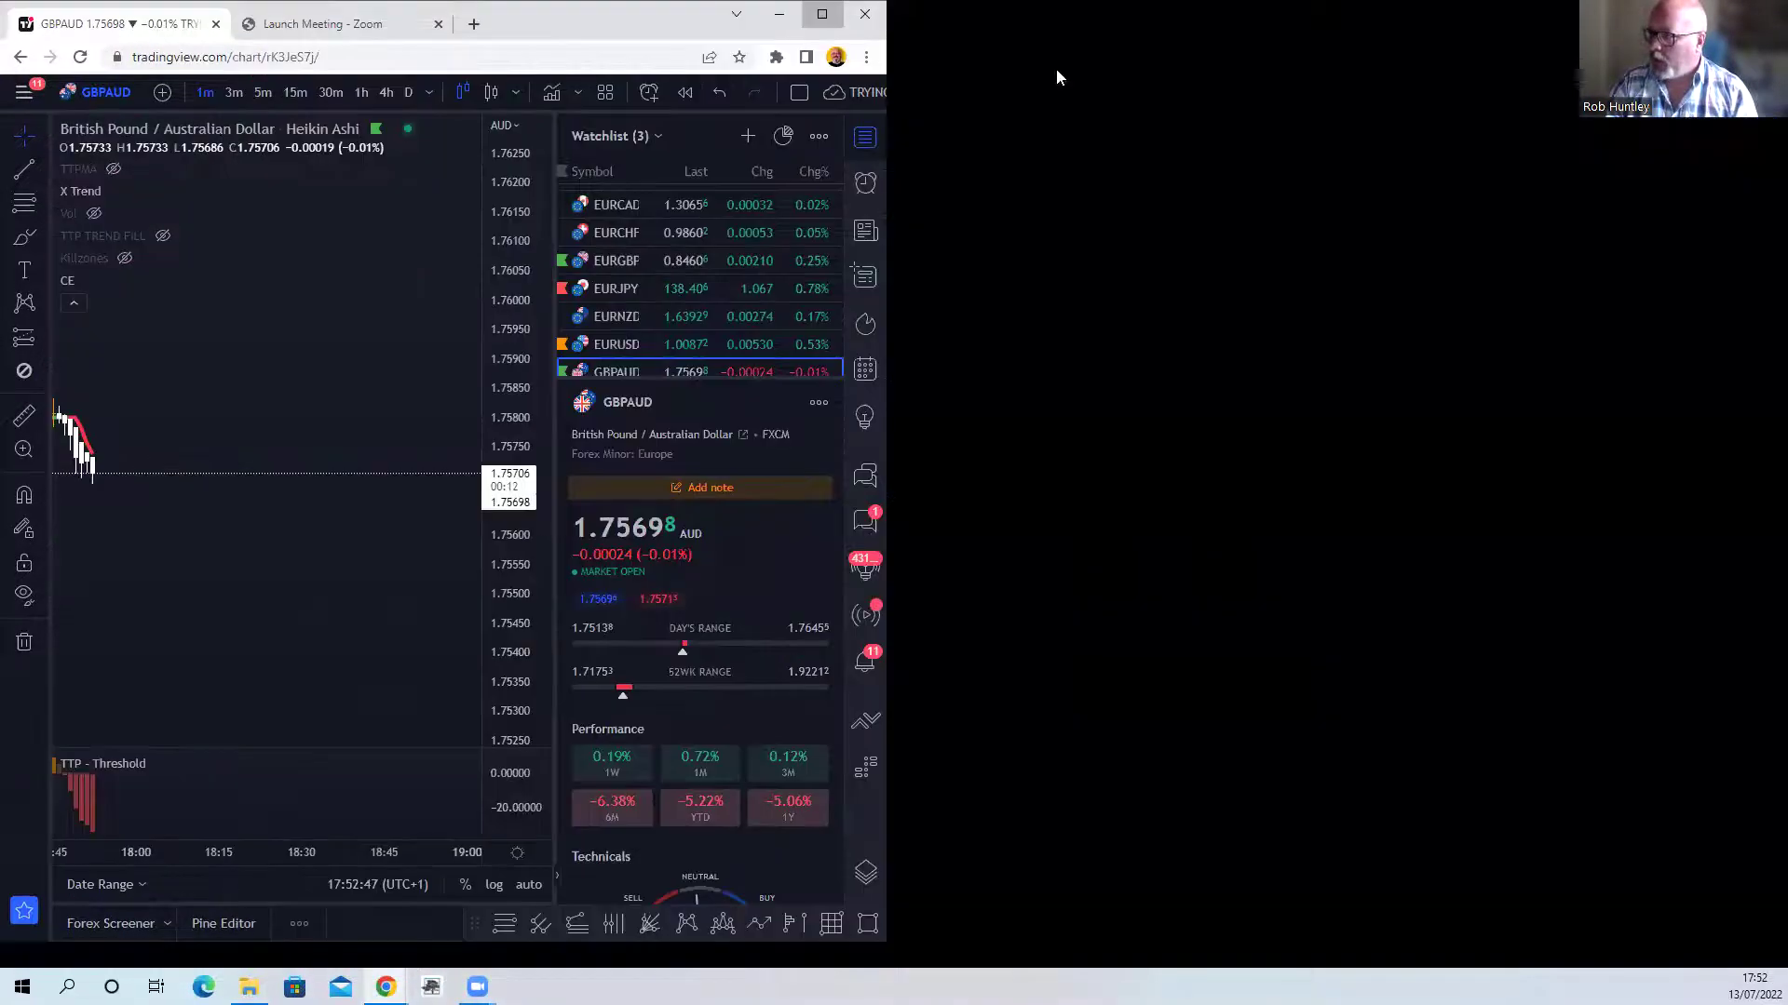
scroll(658, 255, down, 2)
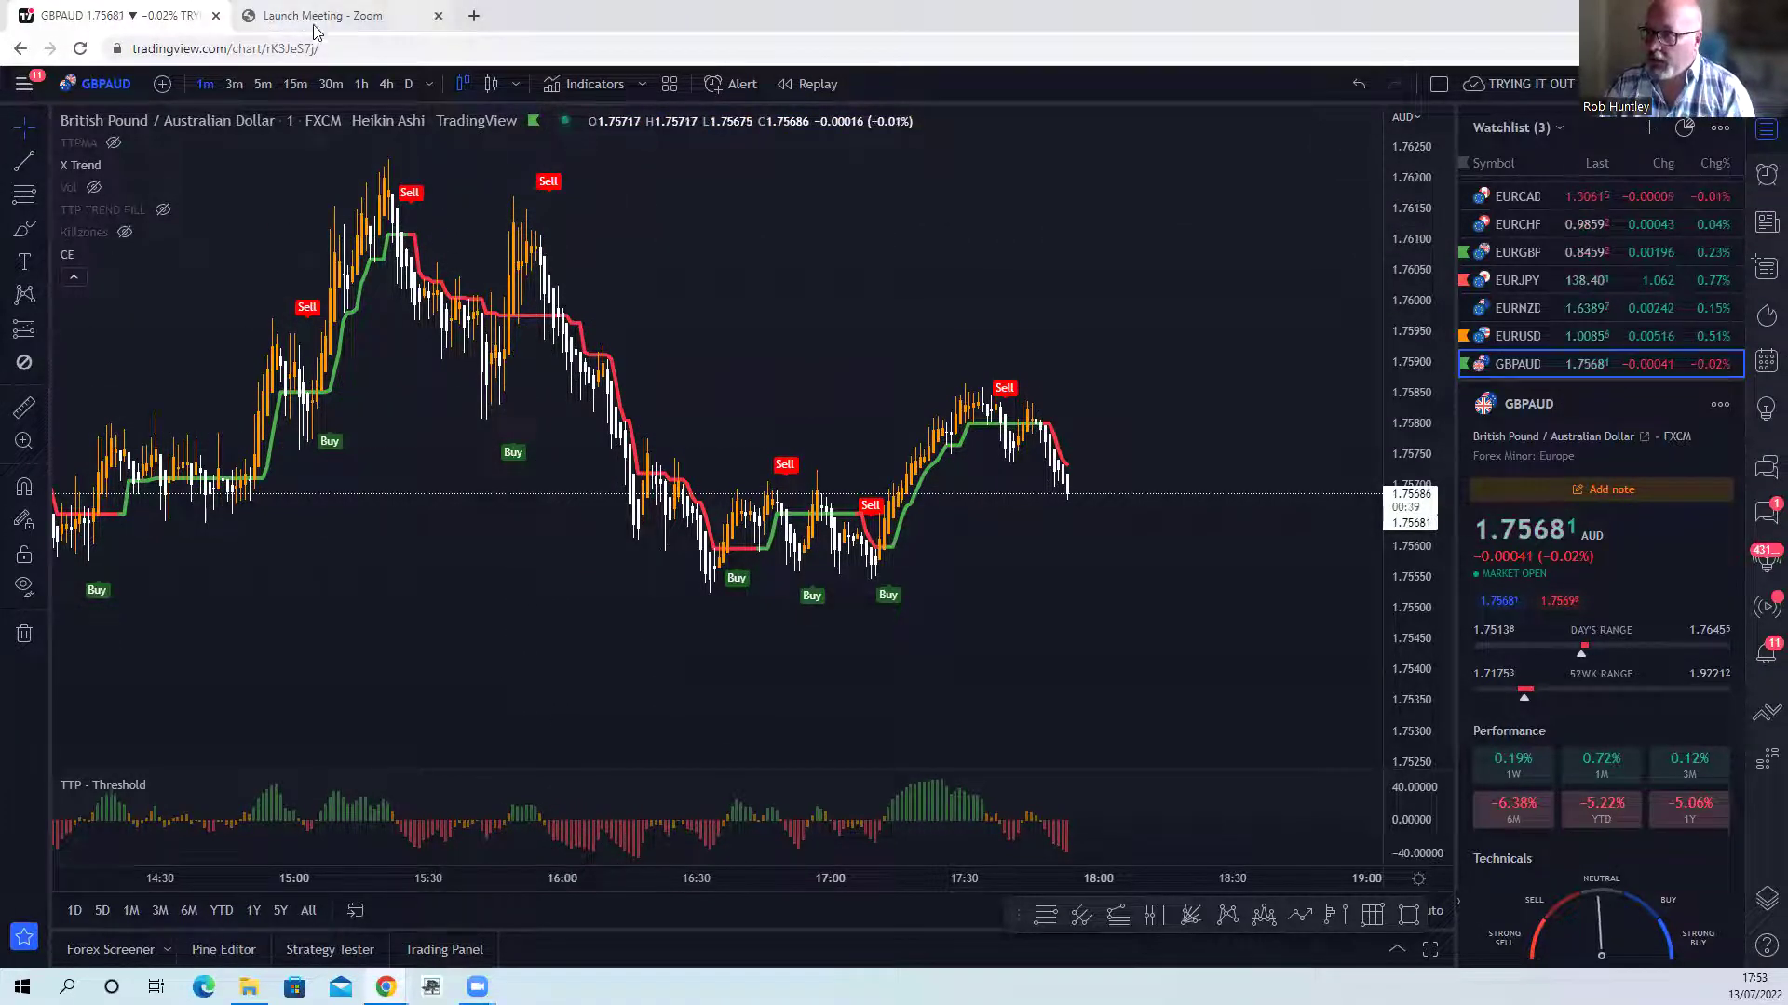
mouse_move(386, 987)
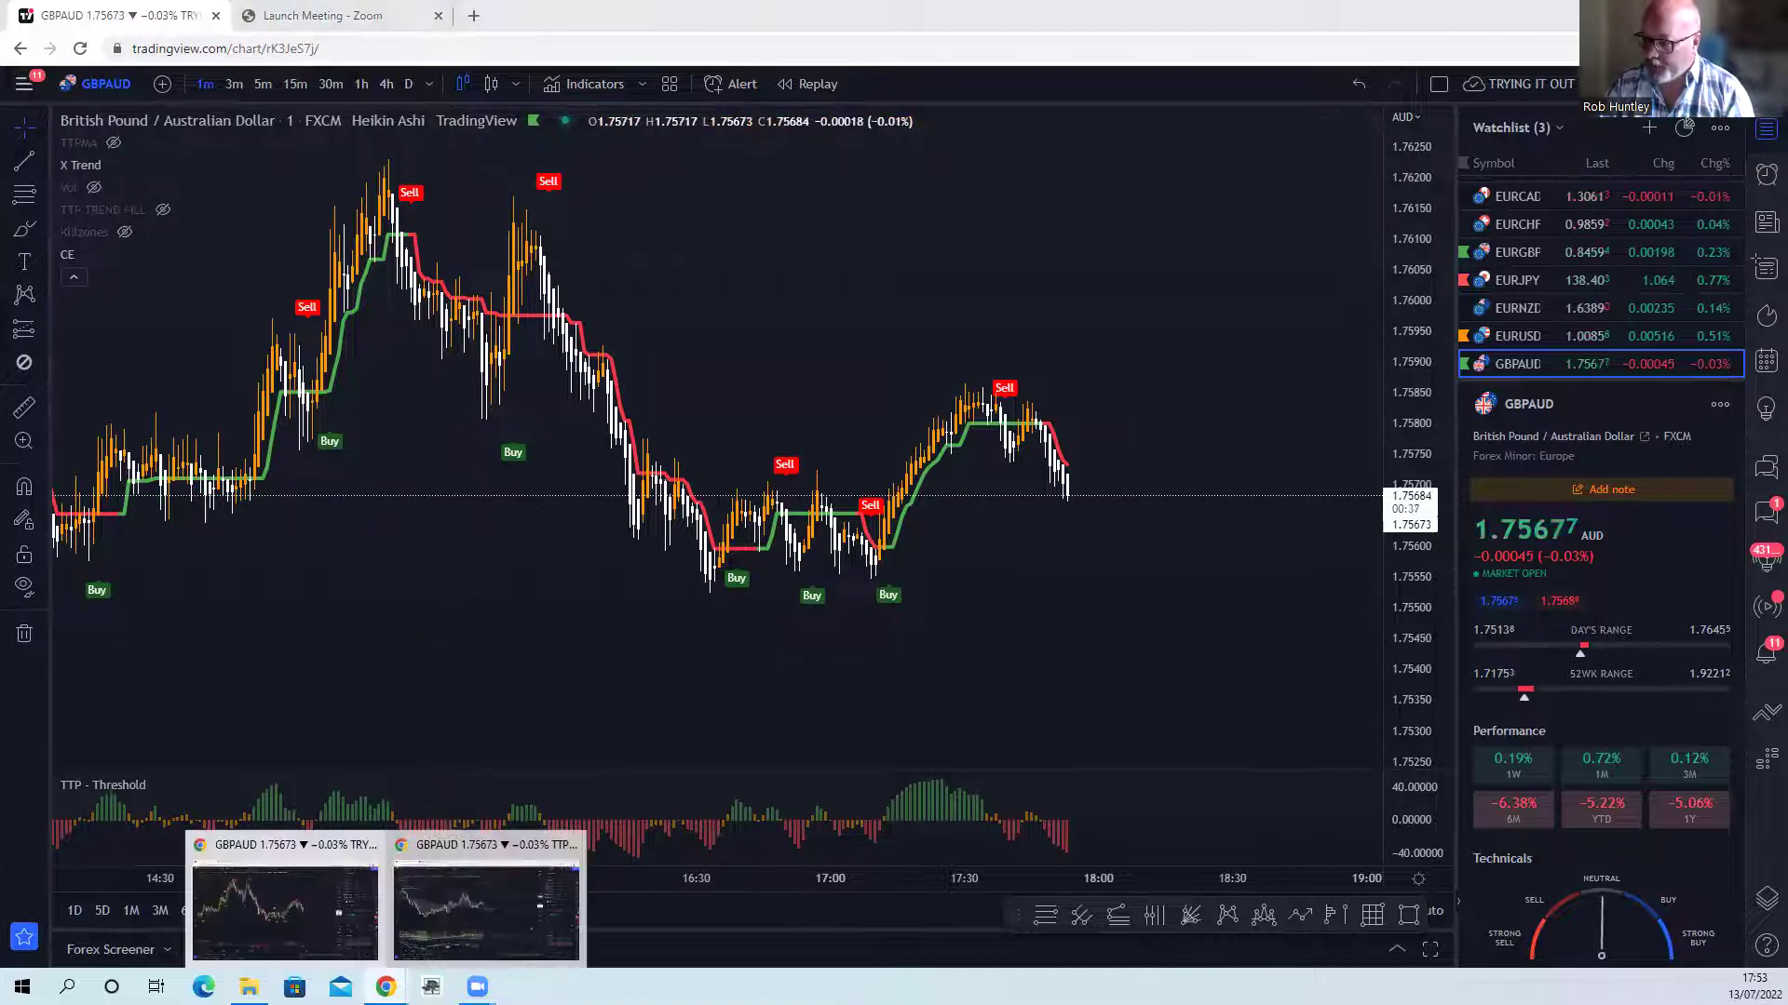
click(436, 935)
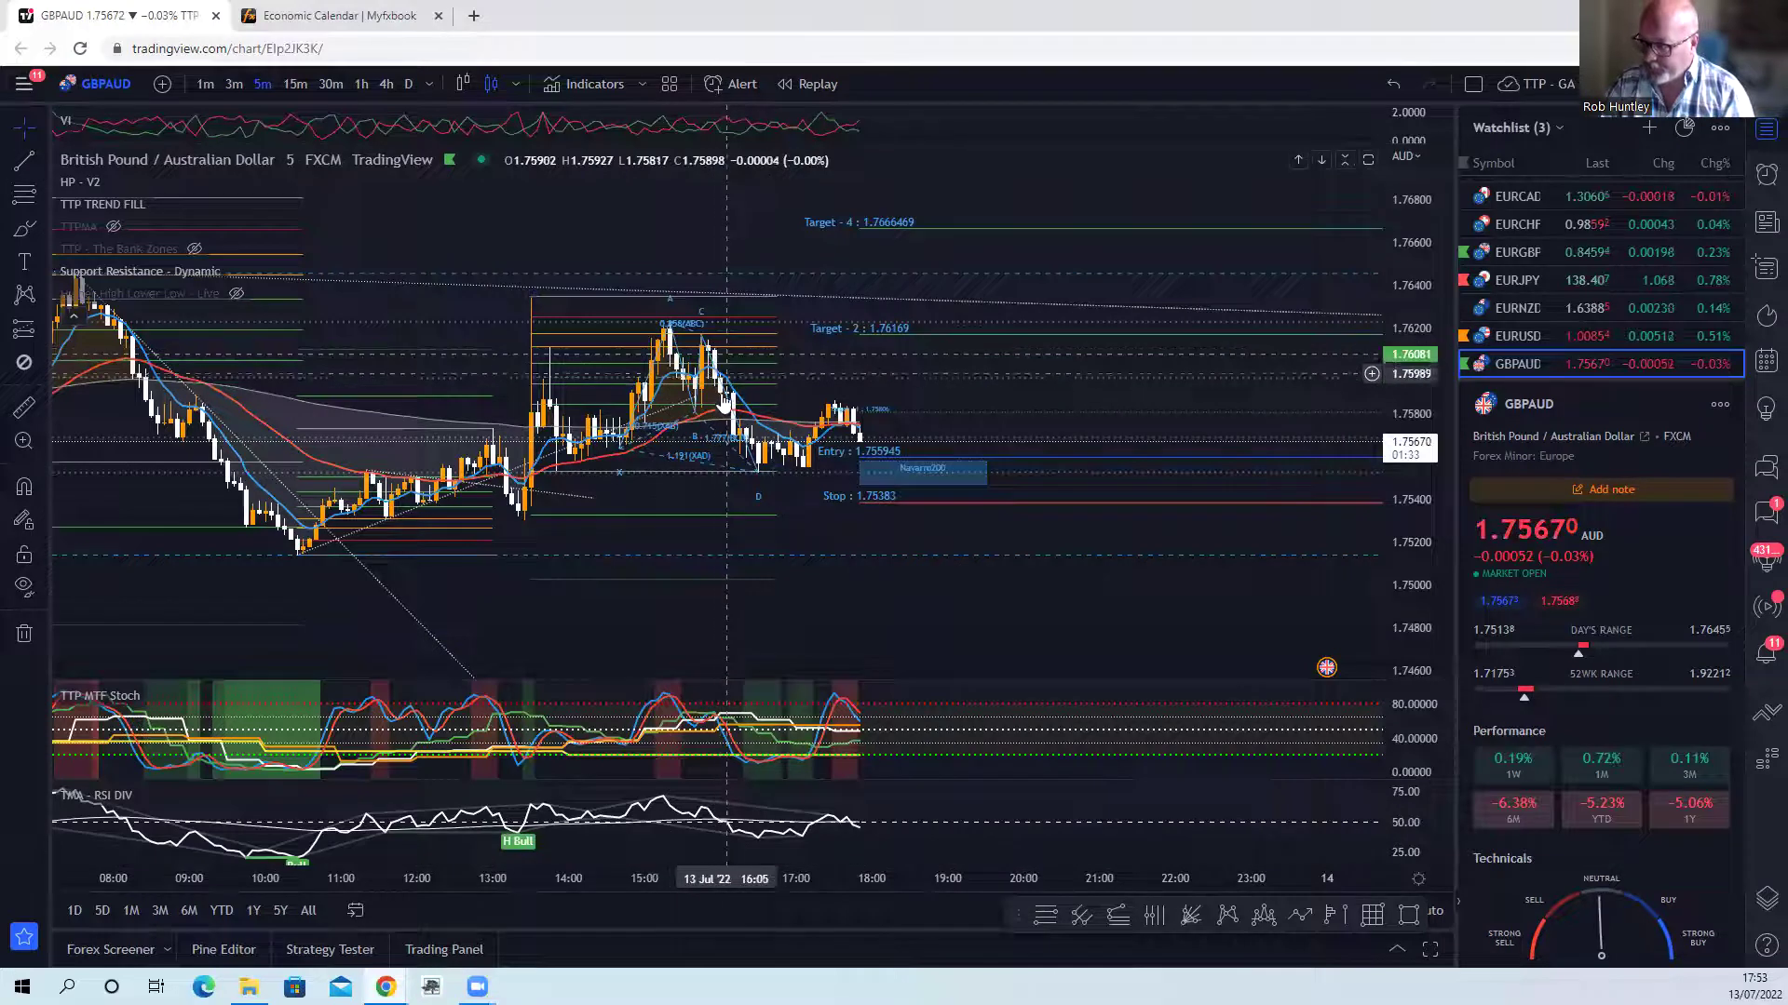
mouse_move(385, 987)
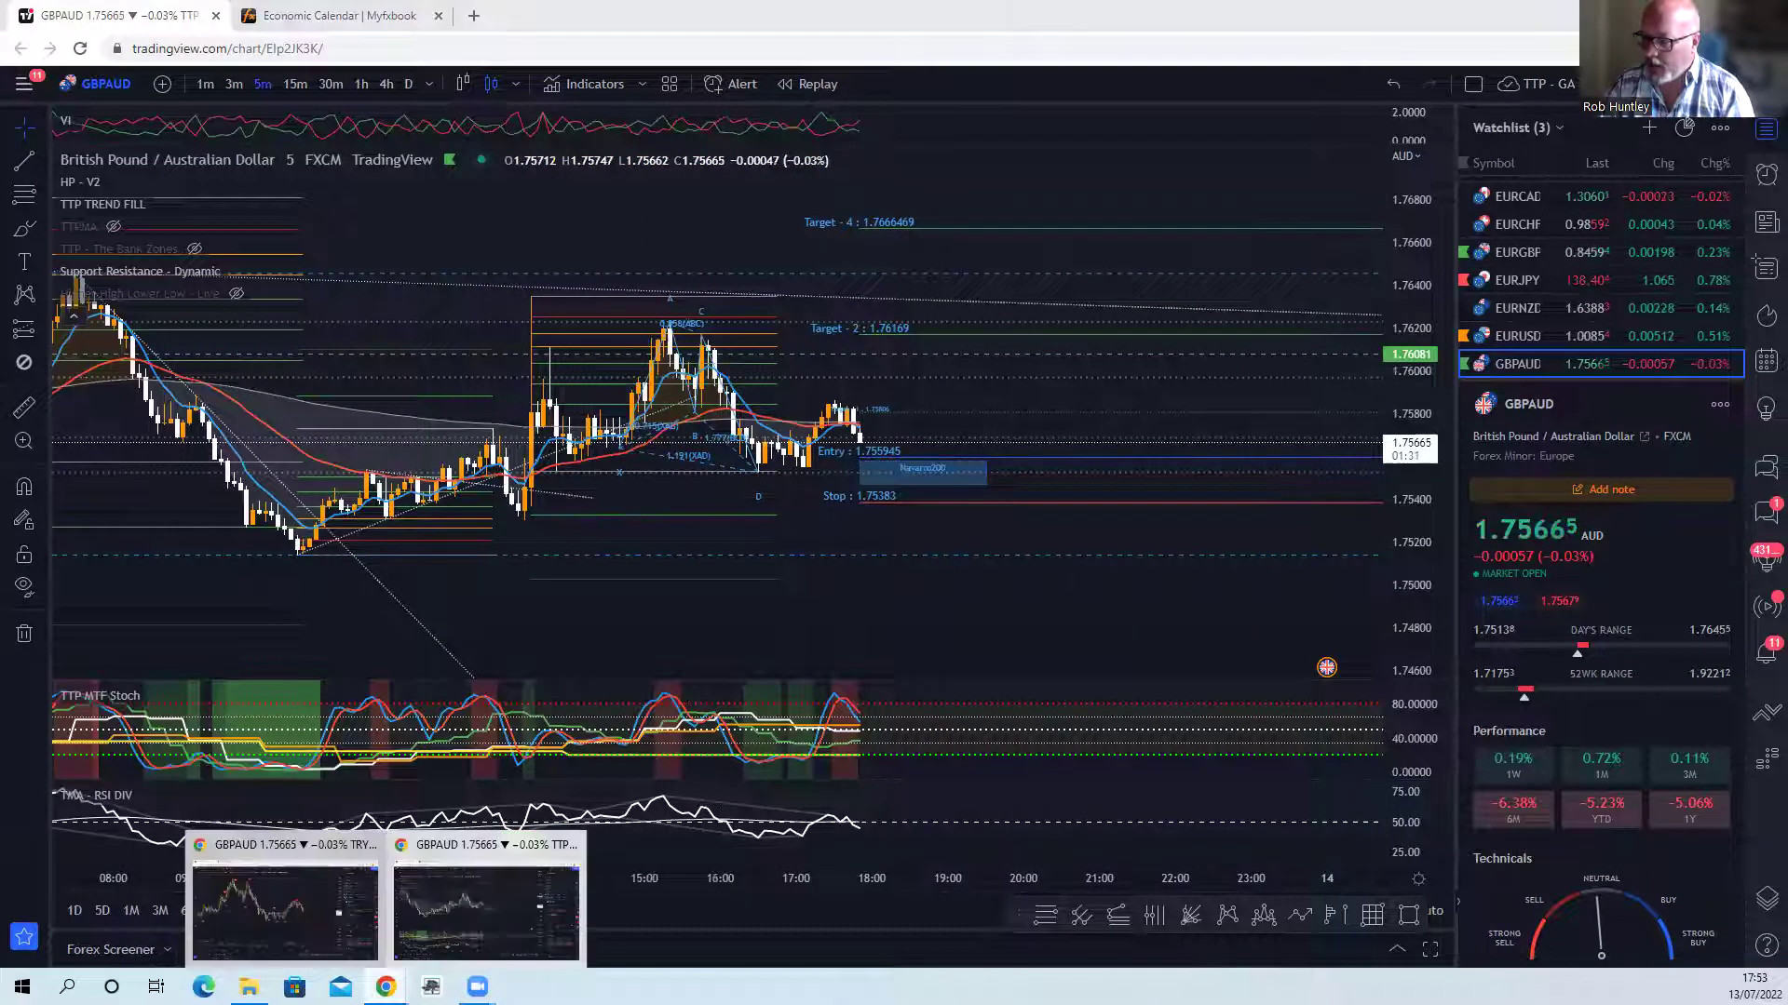
click(331, 925)
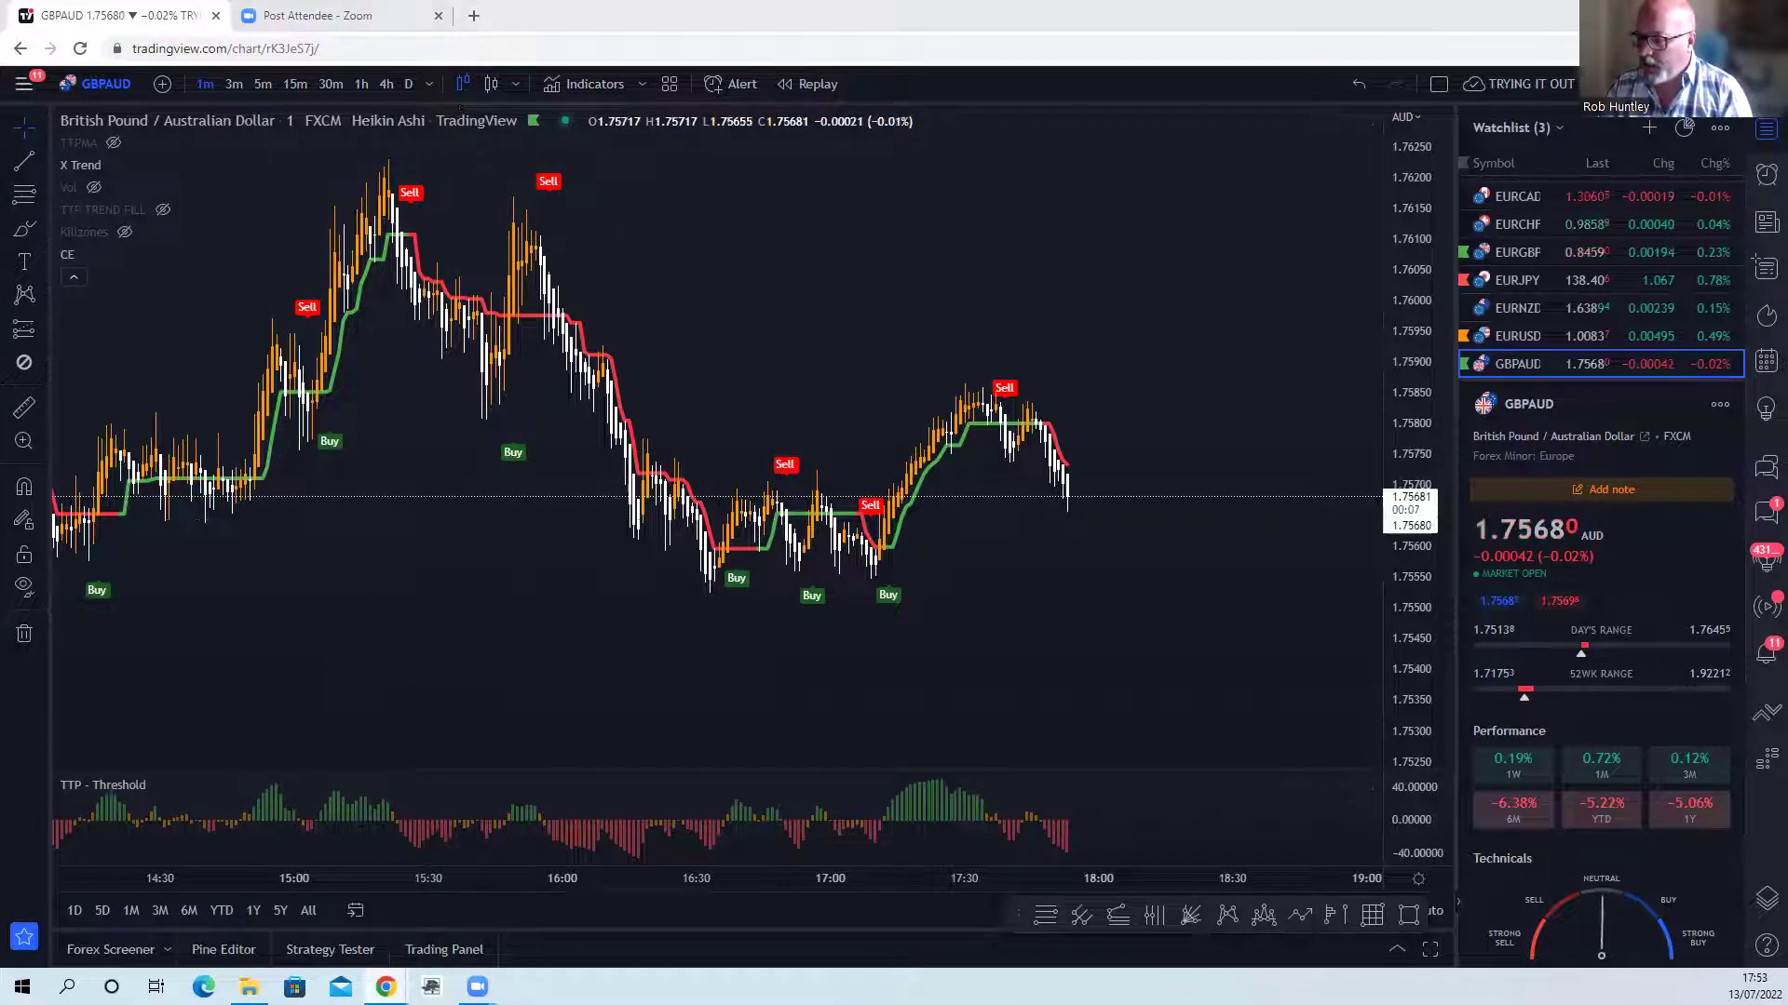
Step: Switch back to the 5m GBPAUD chart window from Chrome's taskbar preview
mouse_move(385, 987)
click(443, 920)
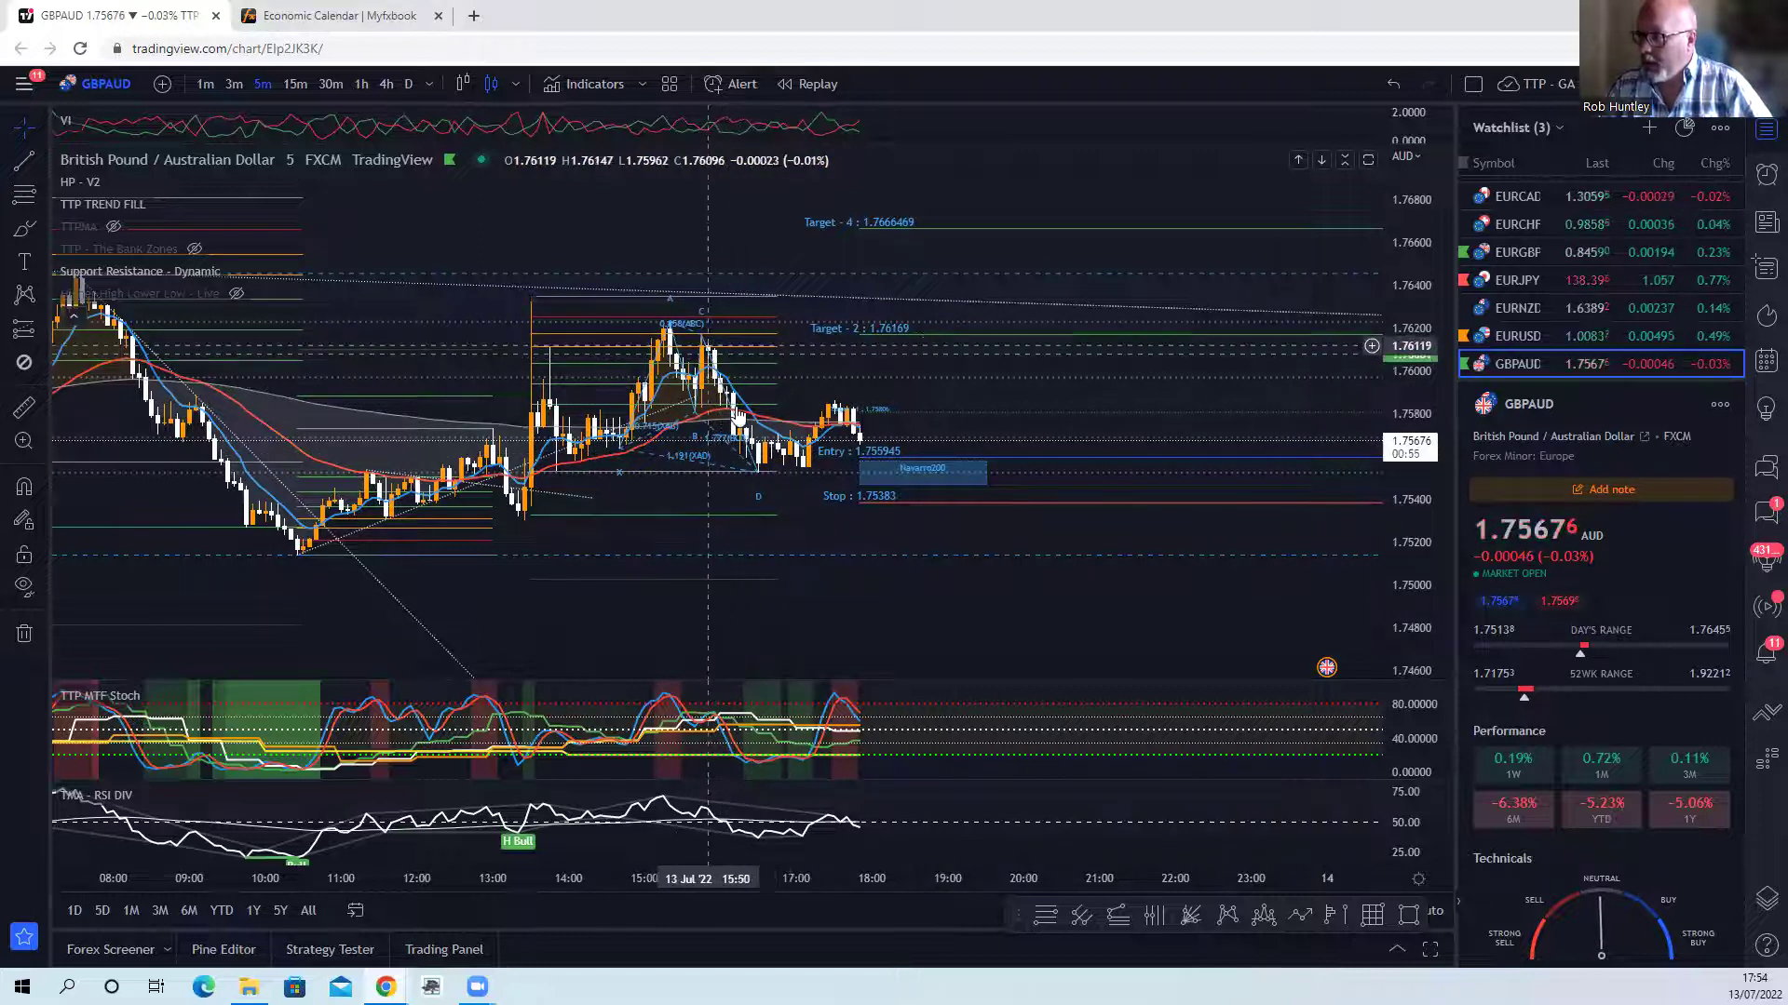
click(42, 412)
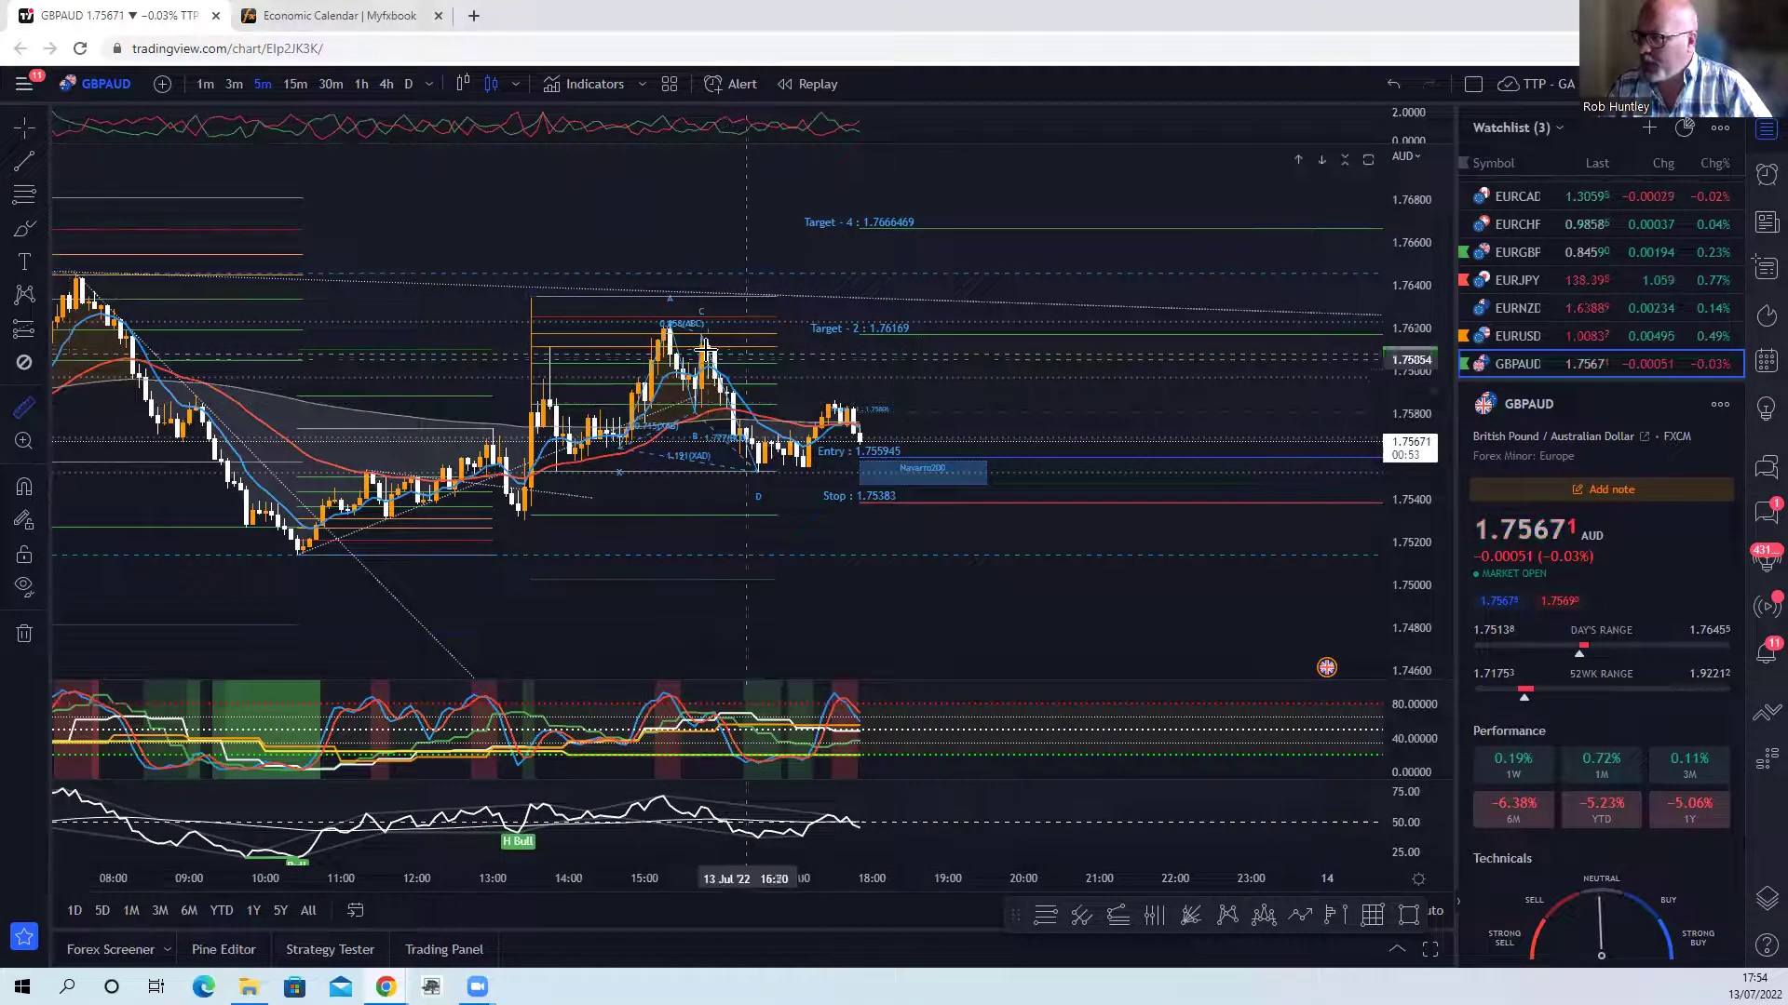
click(710, 347)
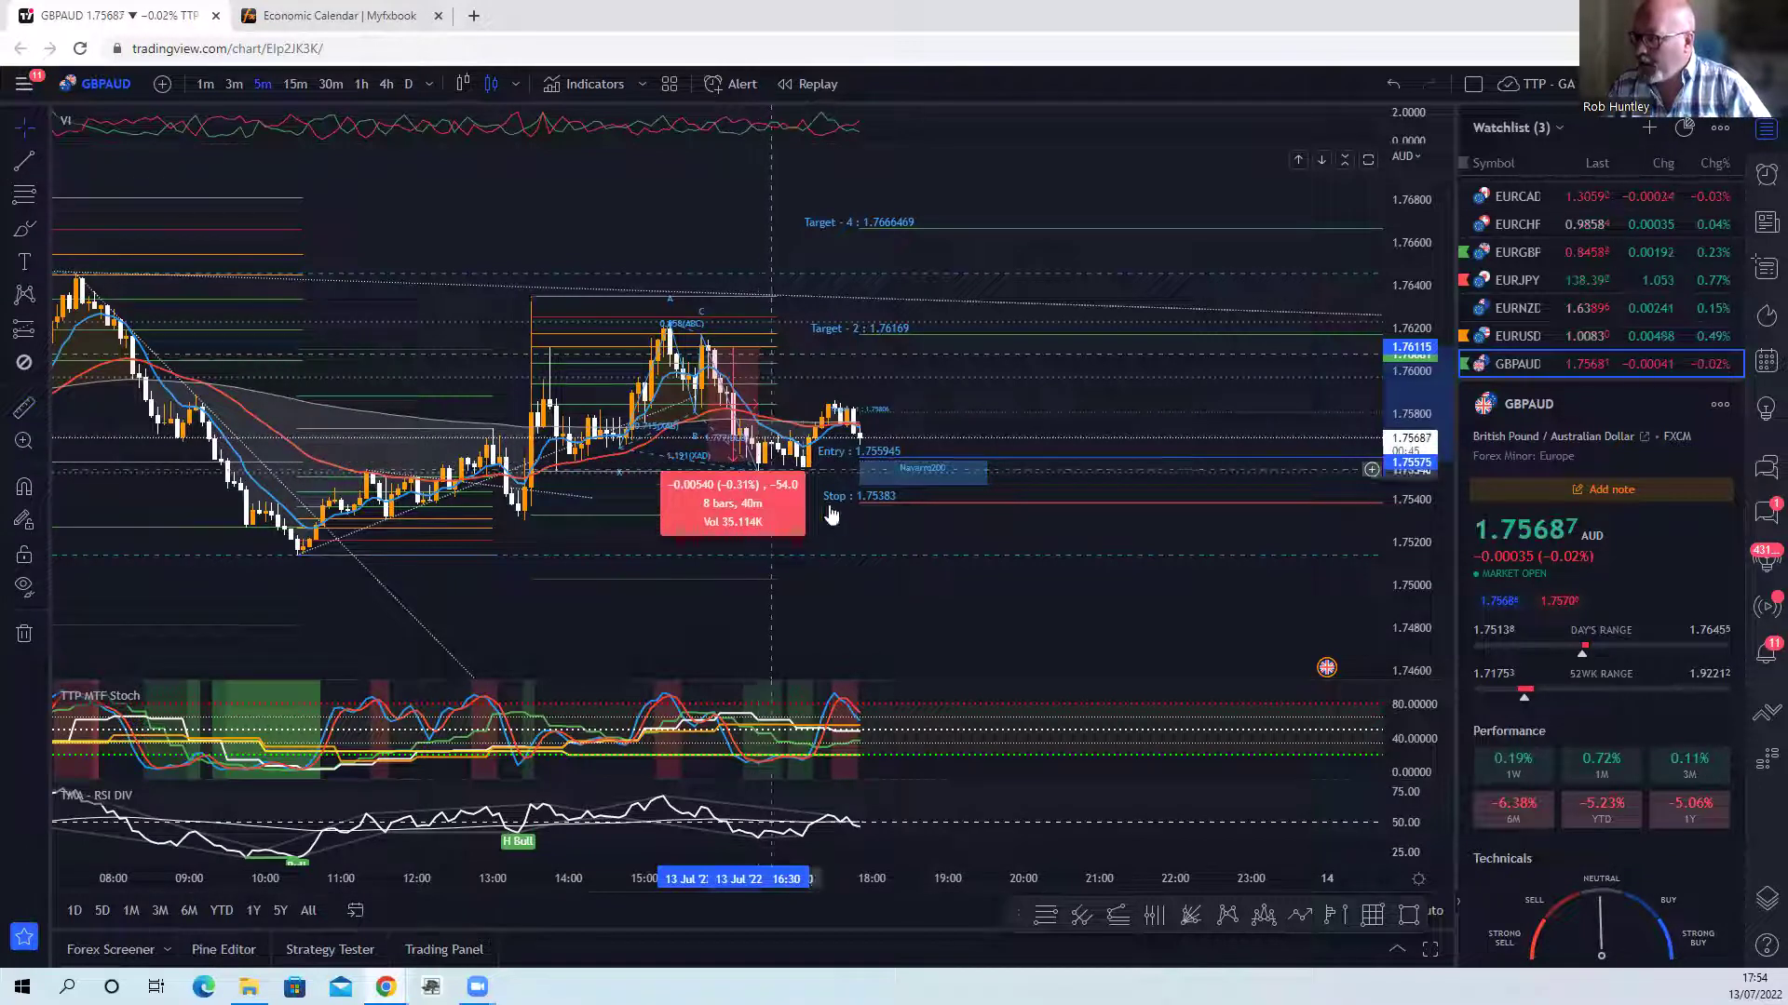
click(762, 477)
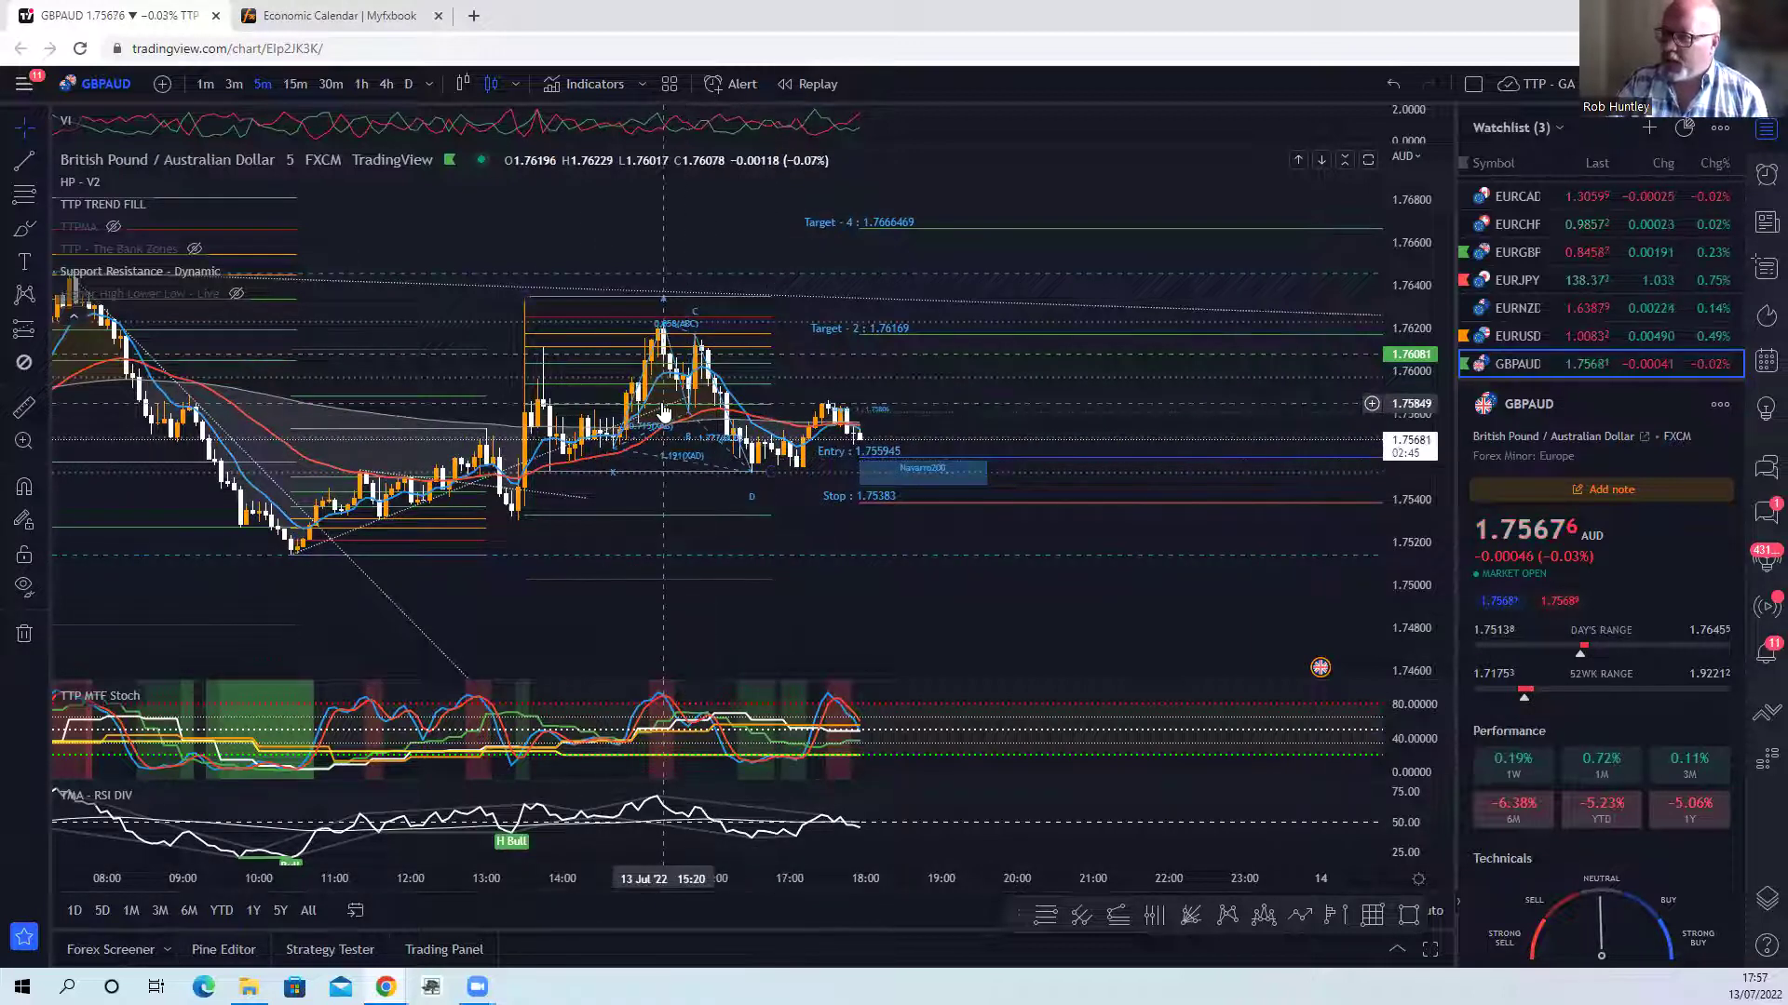
Step: Zoom the chart's time axis out until it starts around 01:30
scroll(660, 404, down, 3)
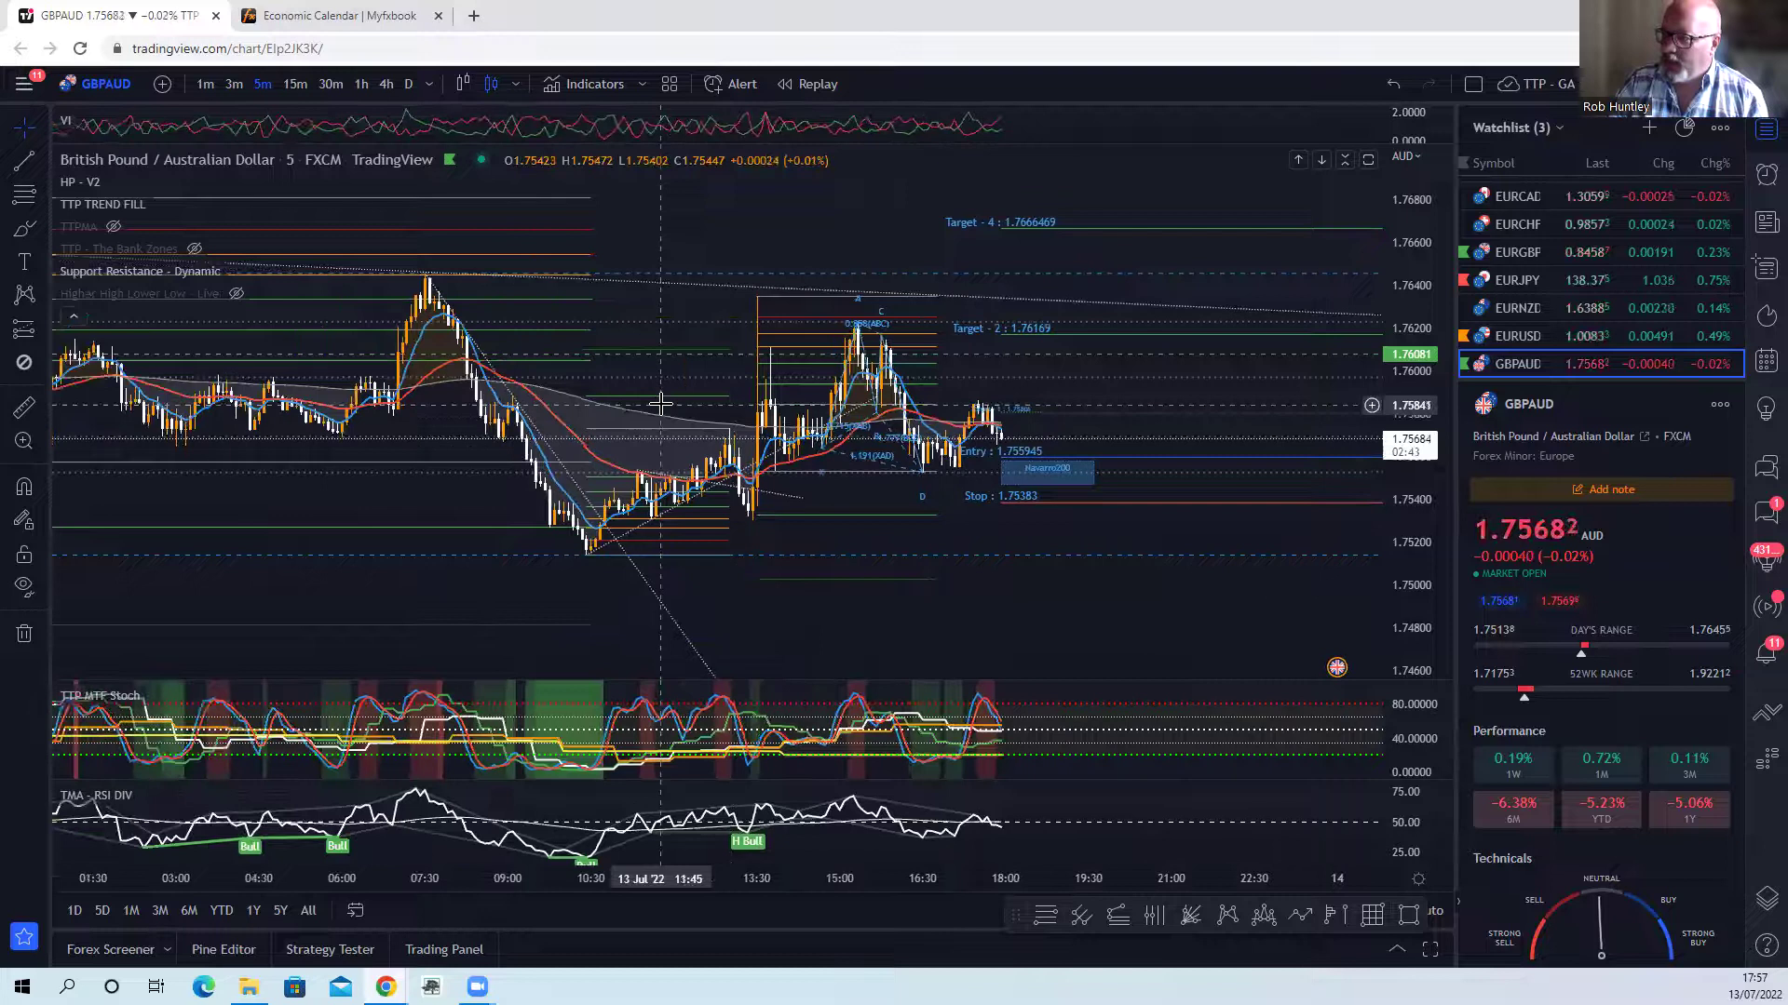
scroll(660, 403, up, 1)
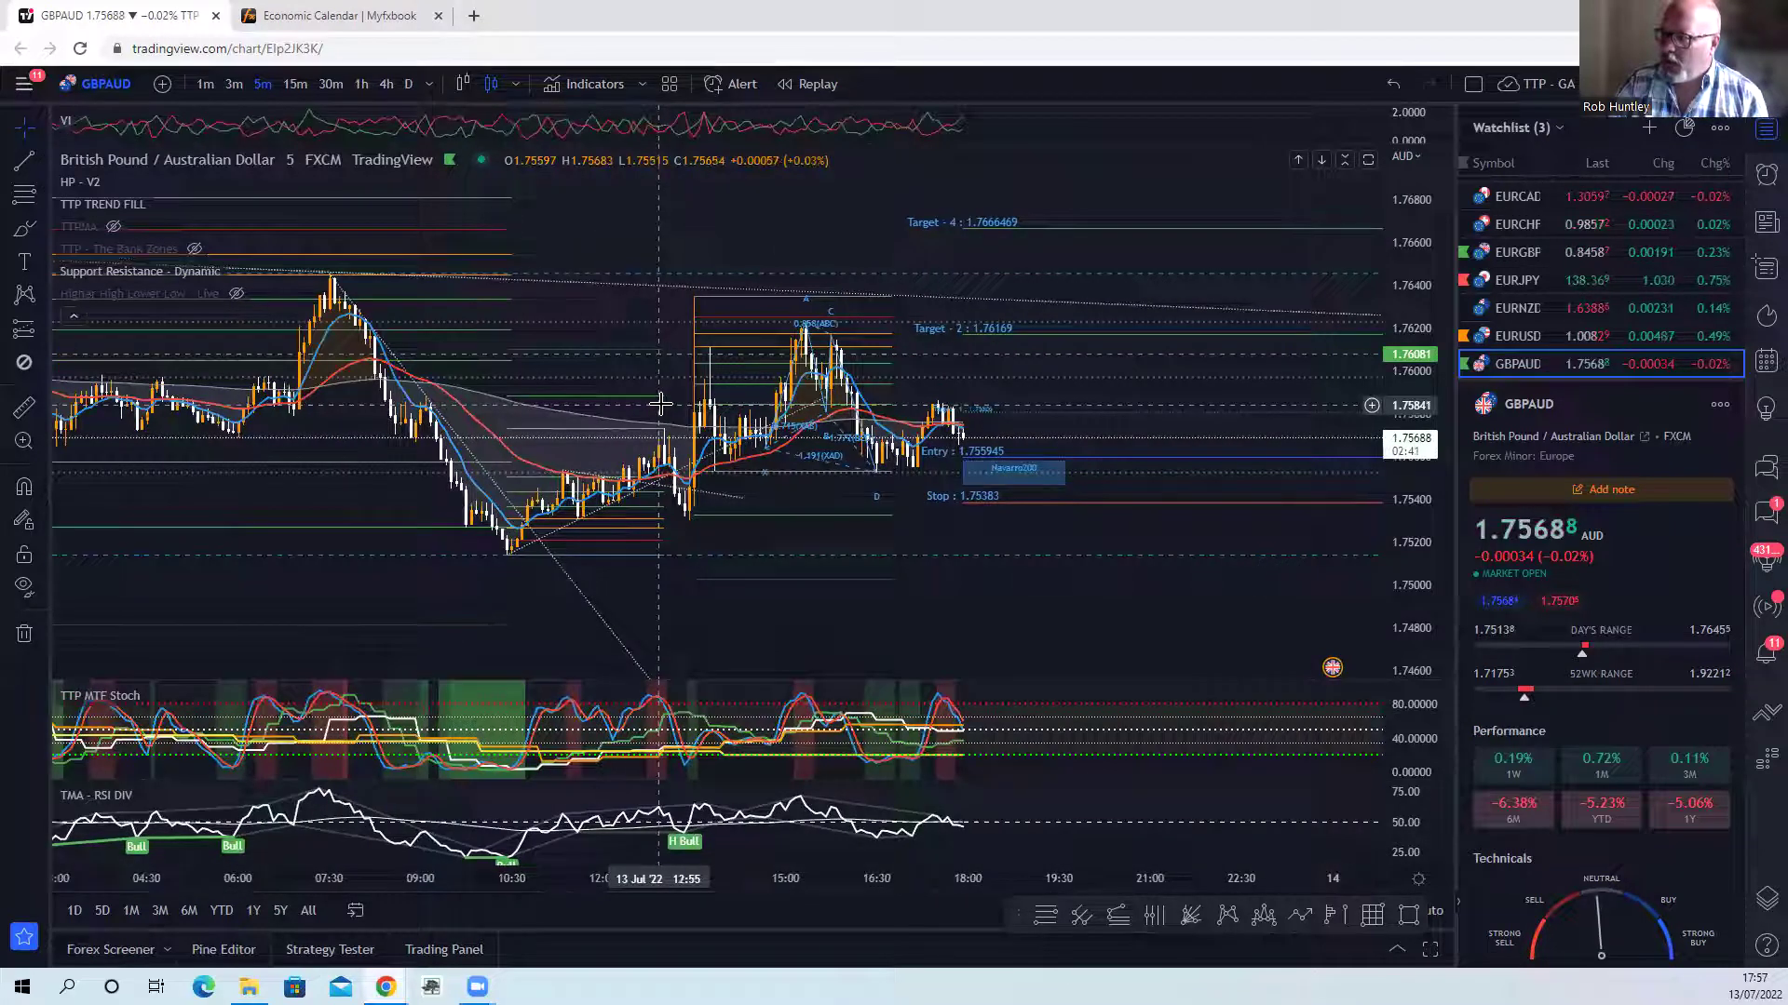
scroll(660, 403, up, 1)
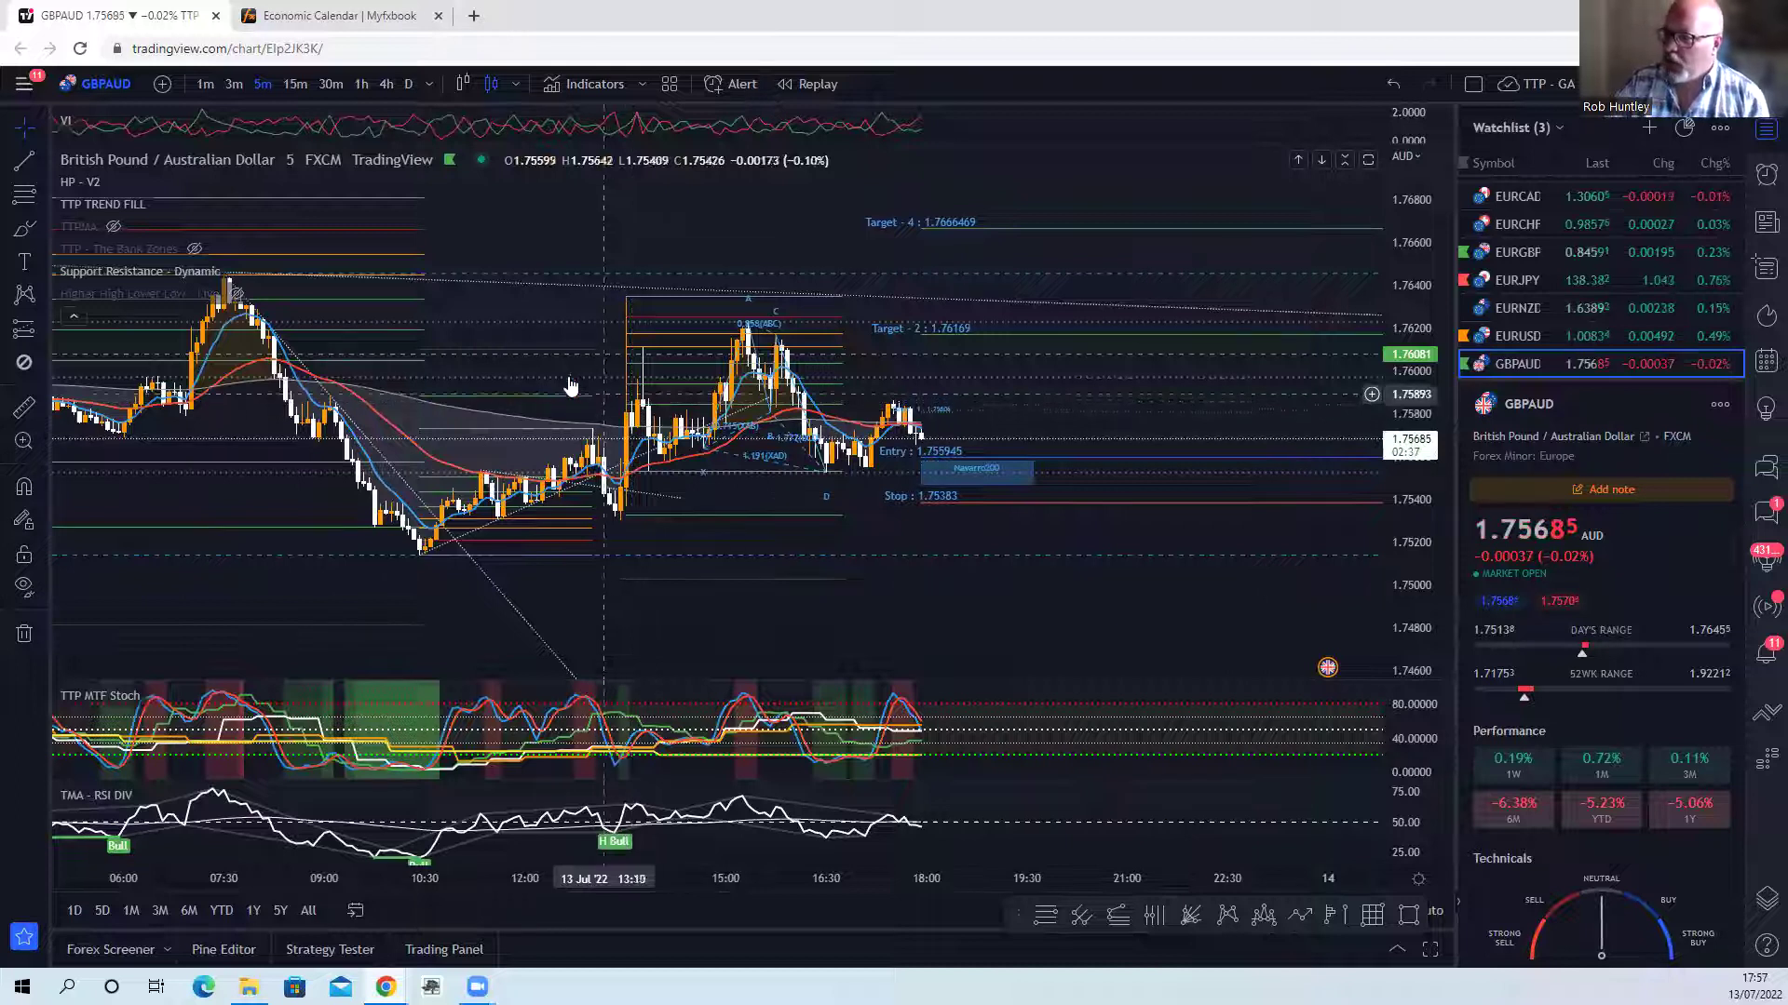
scroll(576, 370, down, 2)
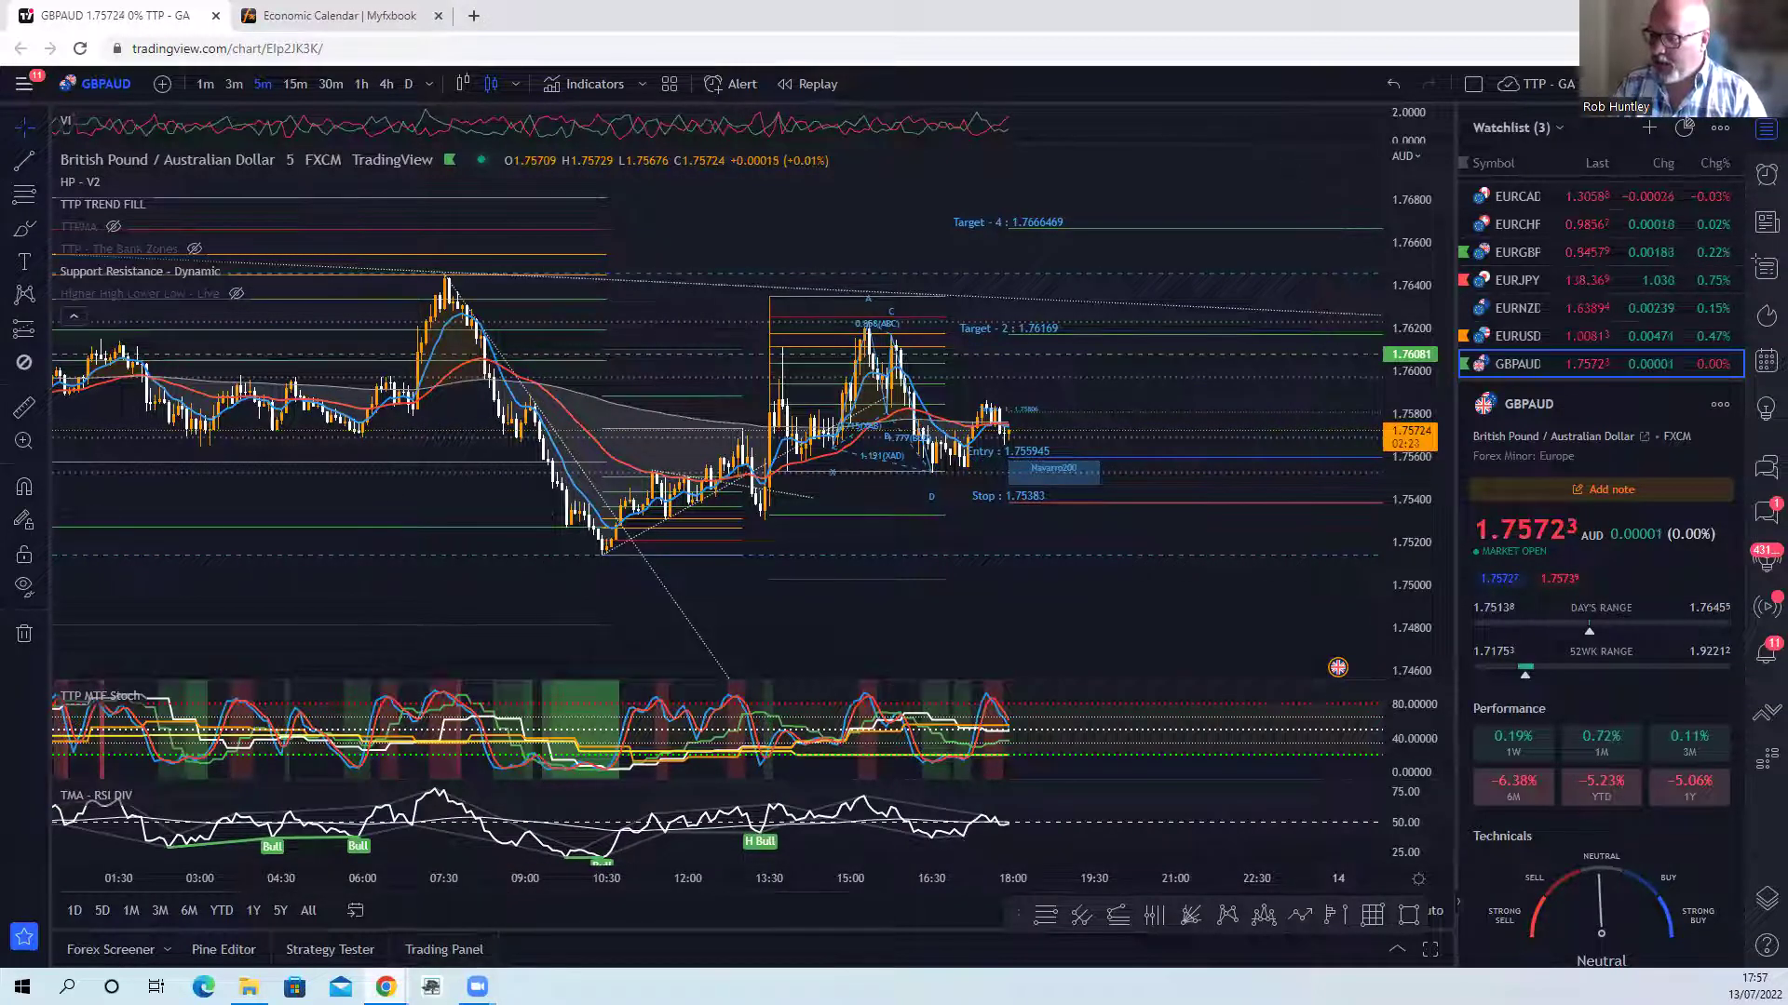
mouse_move(385, 987)
click(299, 925)
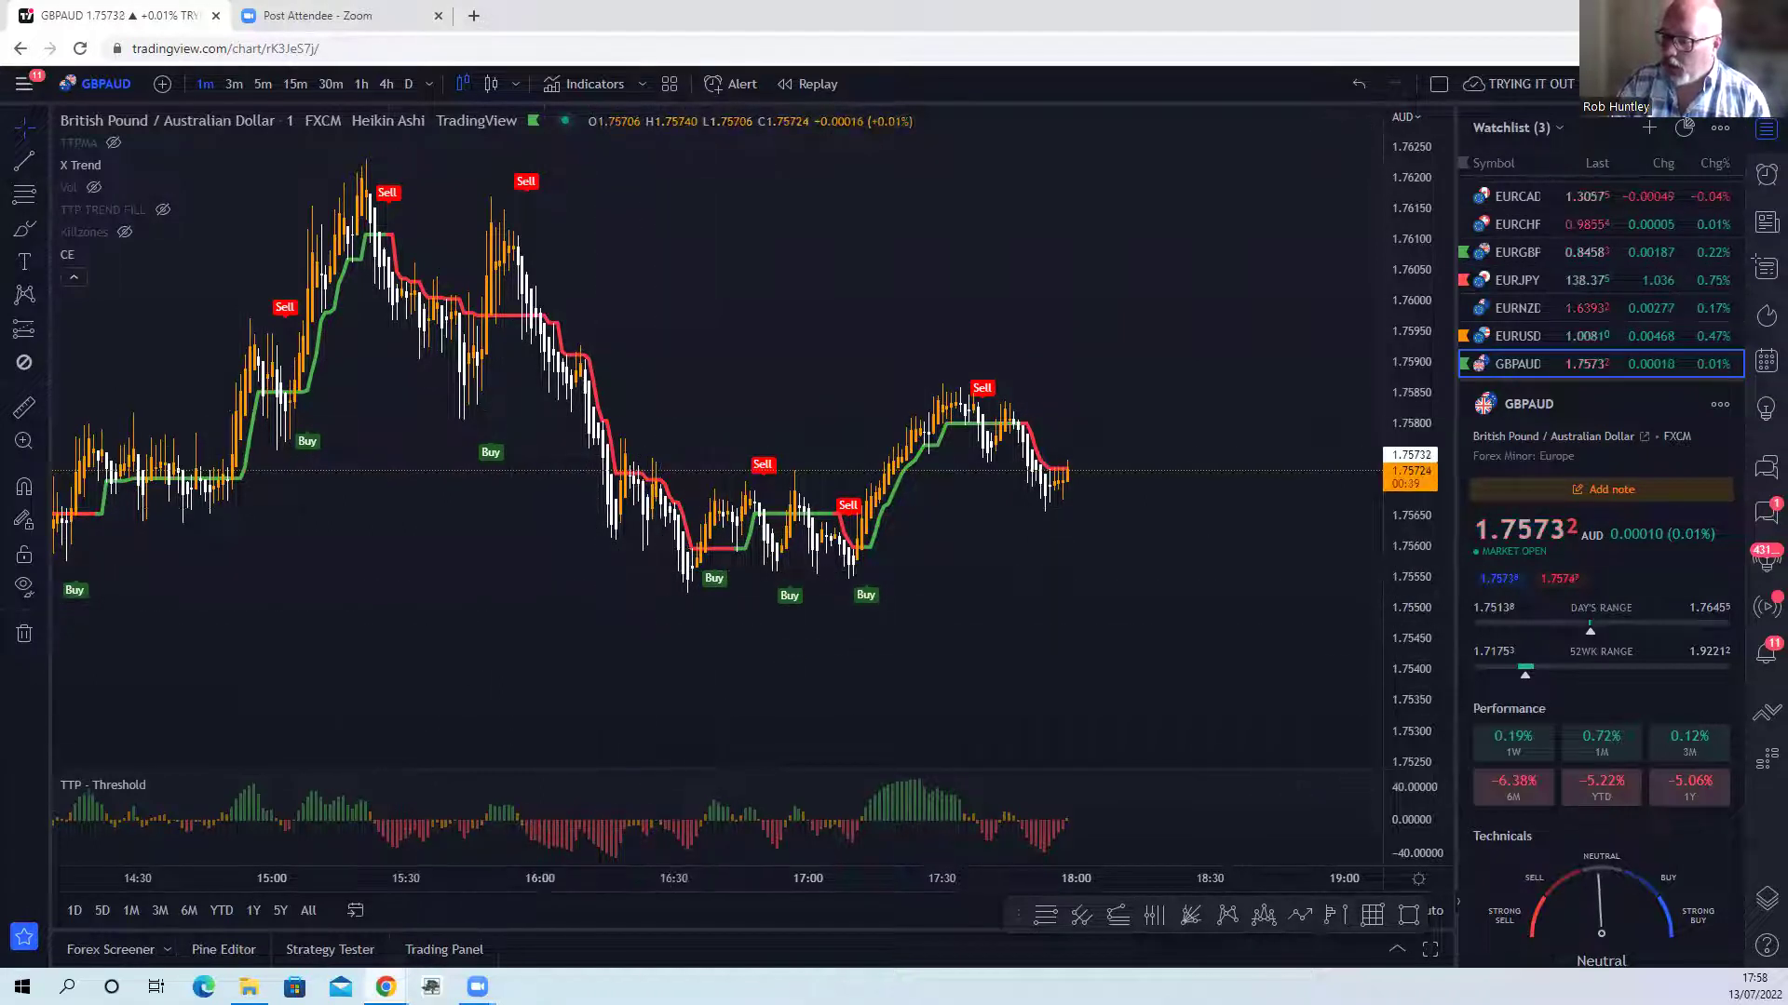
mouse_move(385, 985)
click(443, 933)
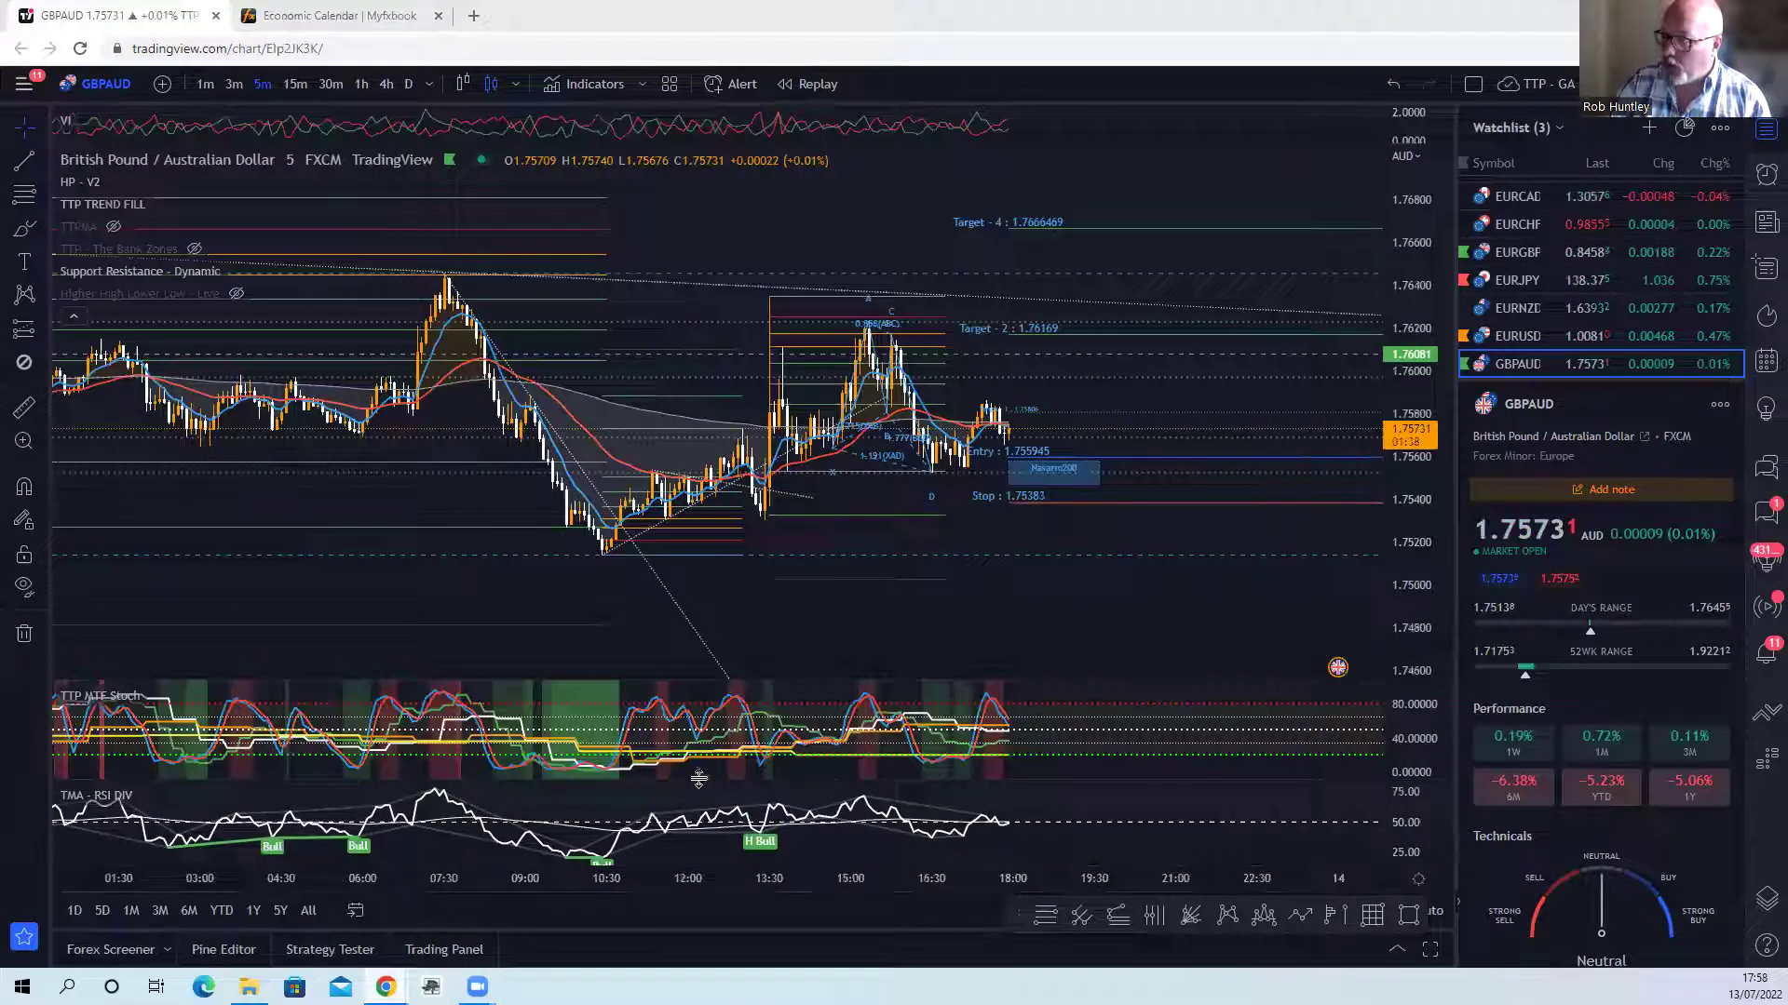
scroll(898, 652, up, 1)
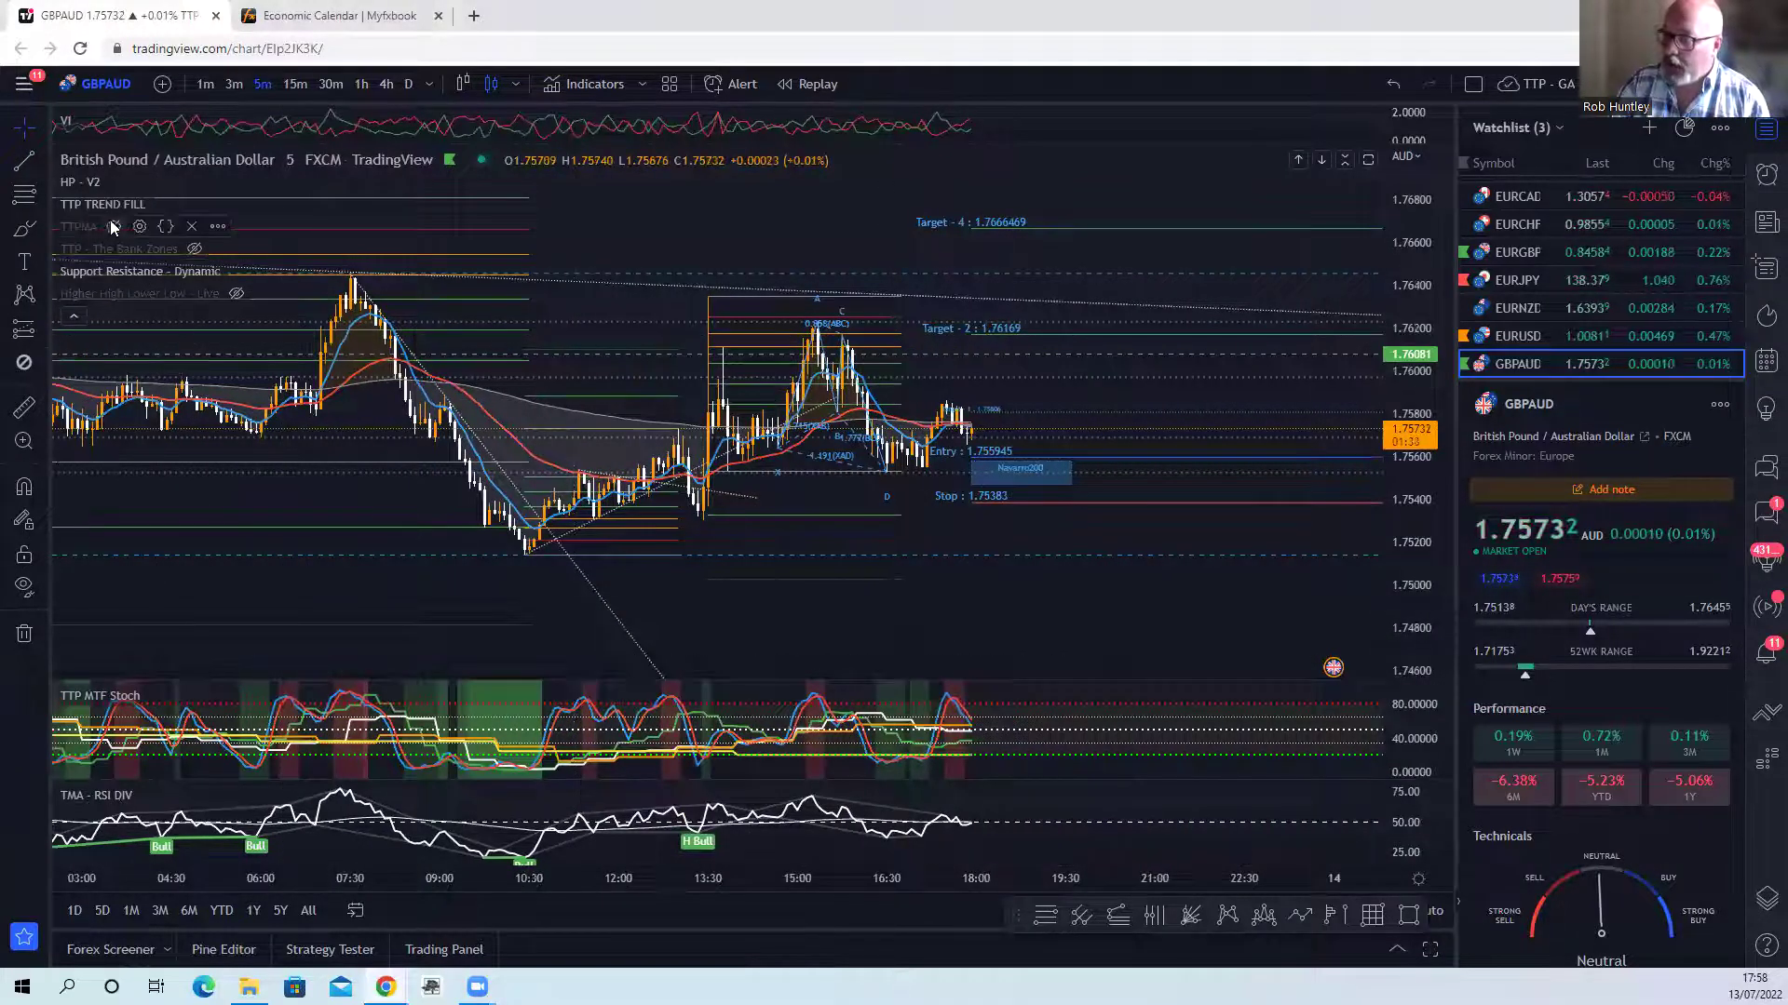
scroll(745, 521, up, 2)
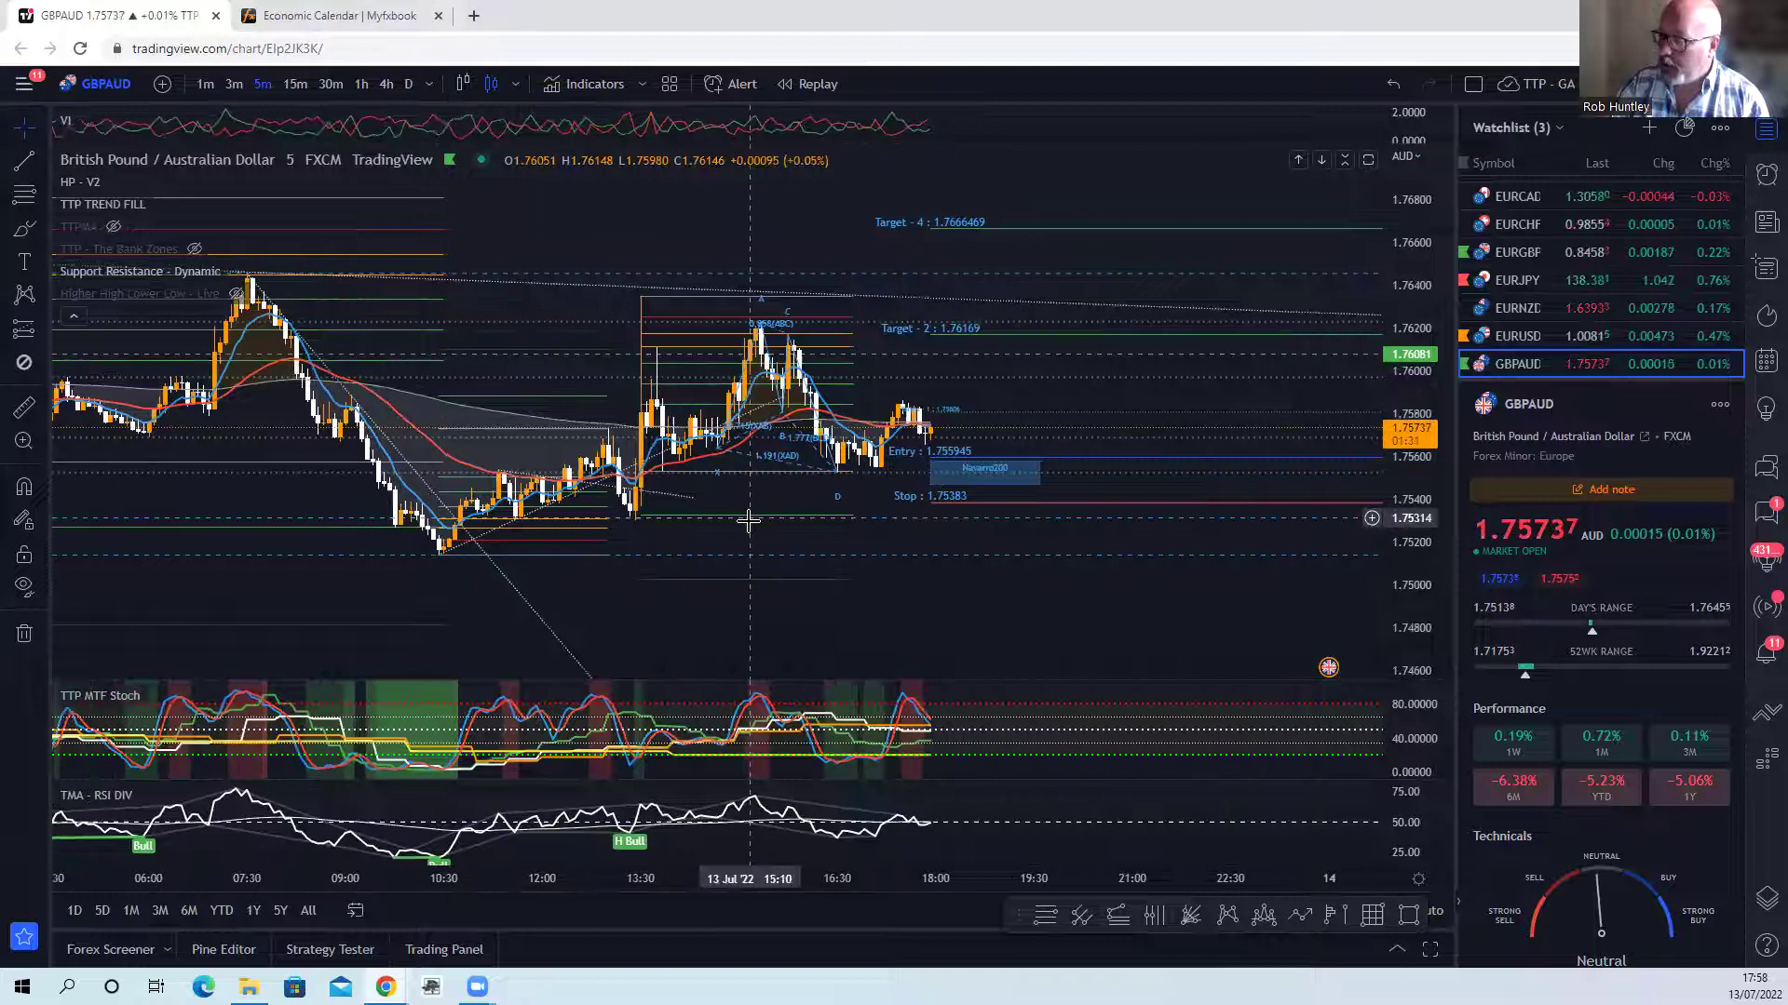
scroll(745, 524, up, 1)
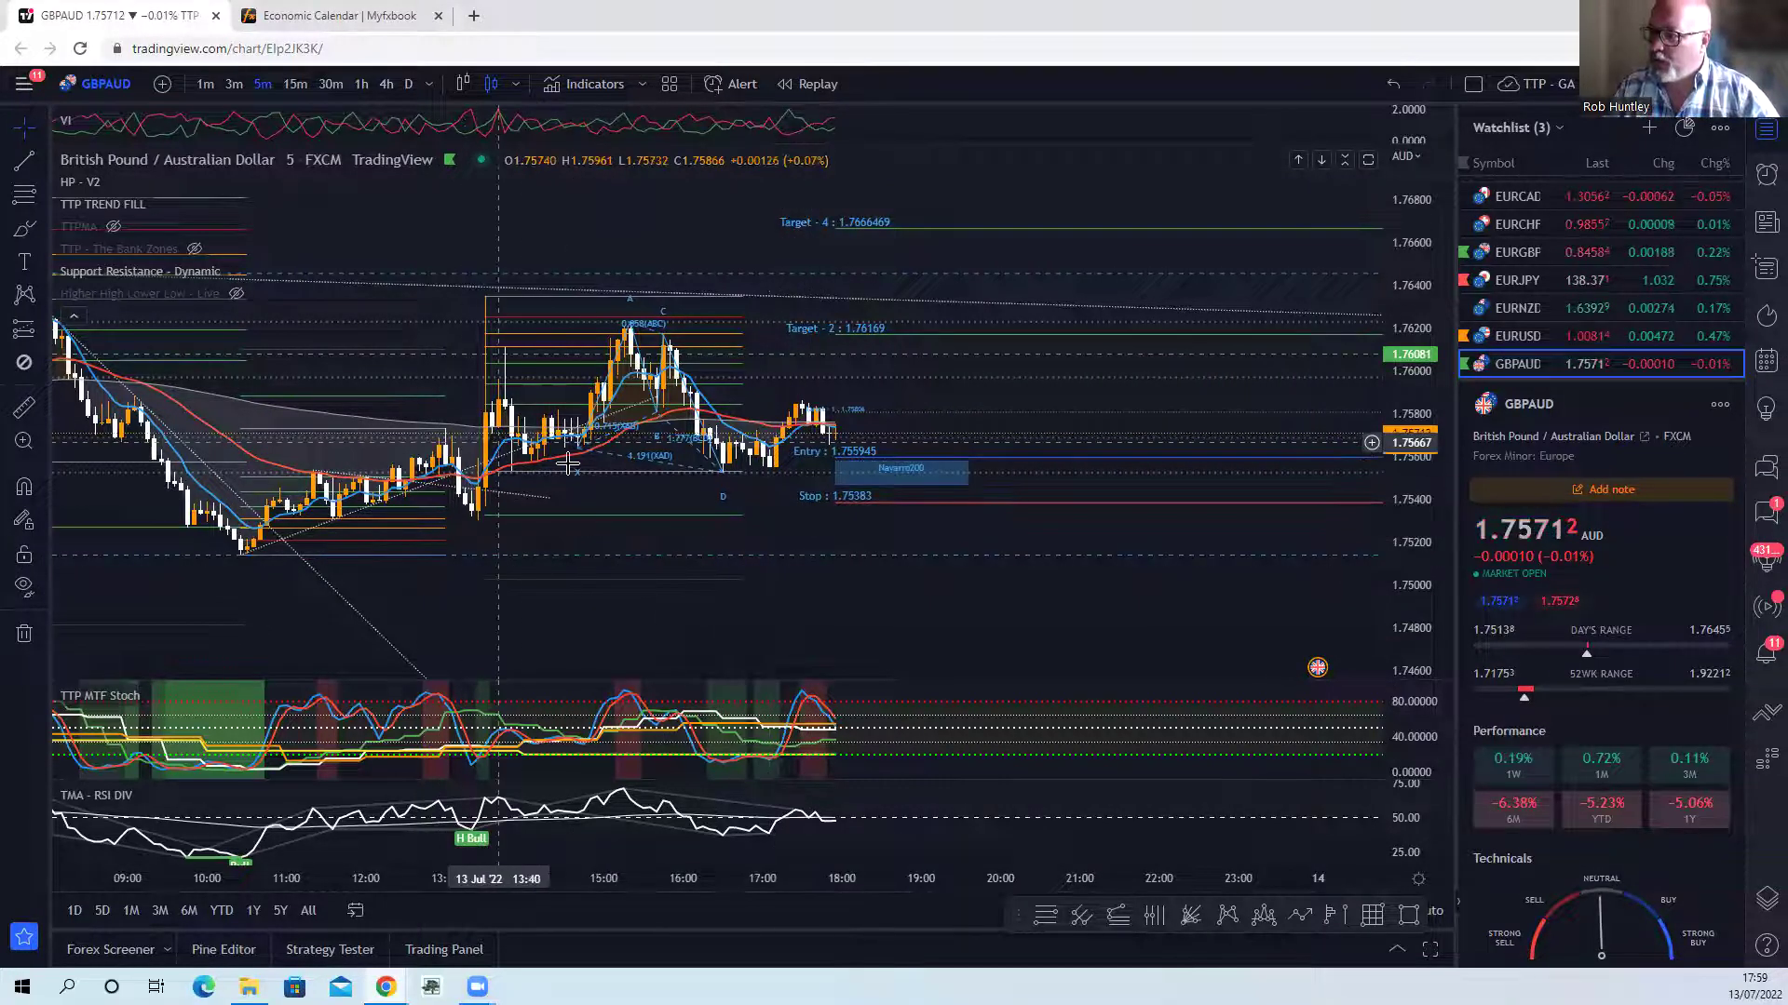
Step: Zoom the time axis out so the GBP/AUD chart starts around 07:30
scroll(618, 479, down, 1)
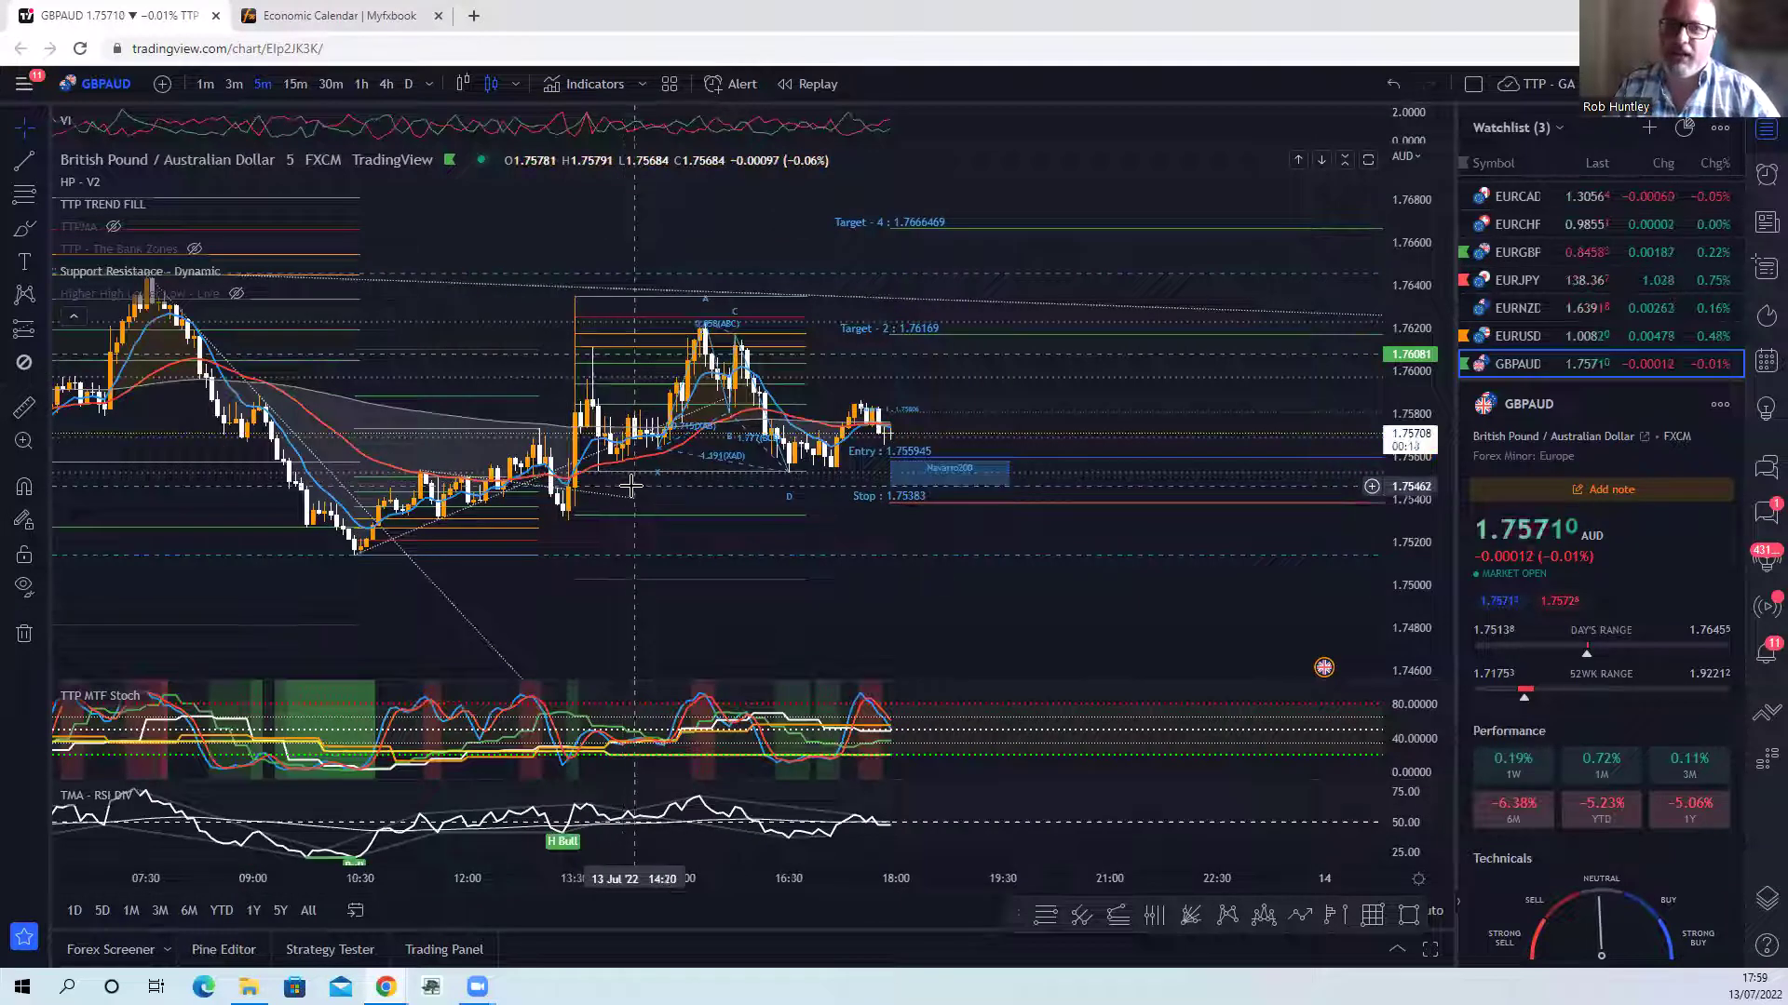